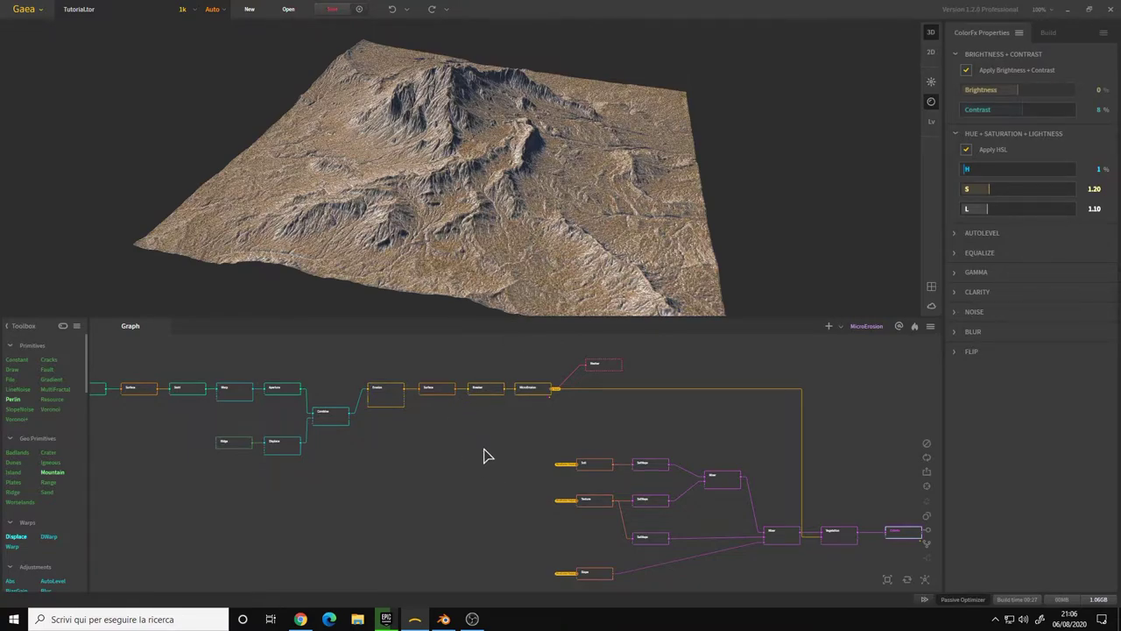
# Select the Mesher node attached to the MicroErosion output to show its properties.
pyautogui.moveTo(455, 430); pyautogui.dragTo(495, 438, button='middle')
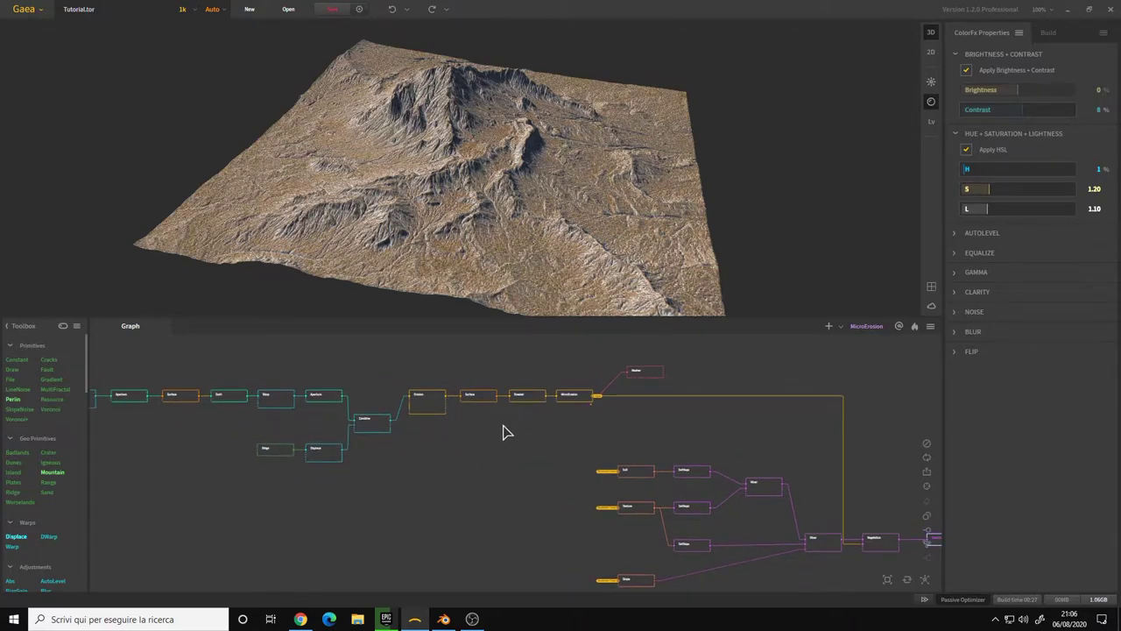
pyautogui.moveTo(631, 447); pyautogui.dragTo(557, 438, button='middle')
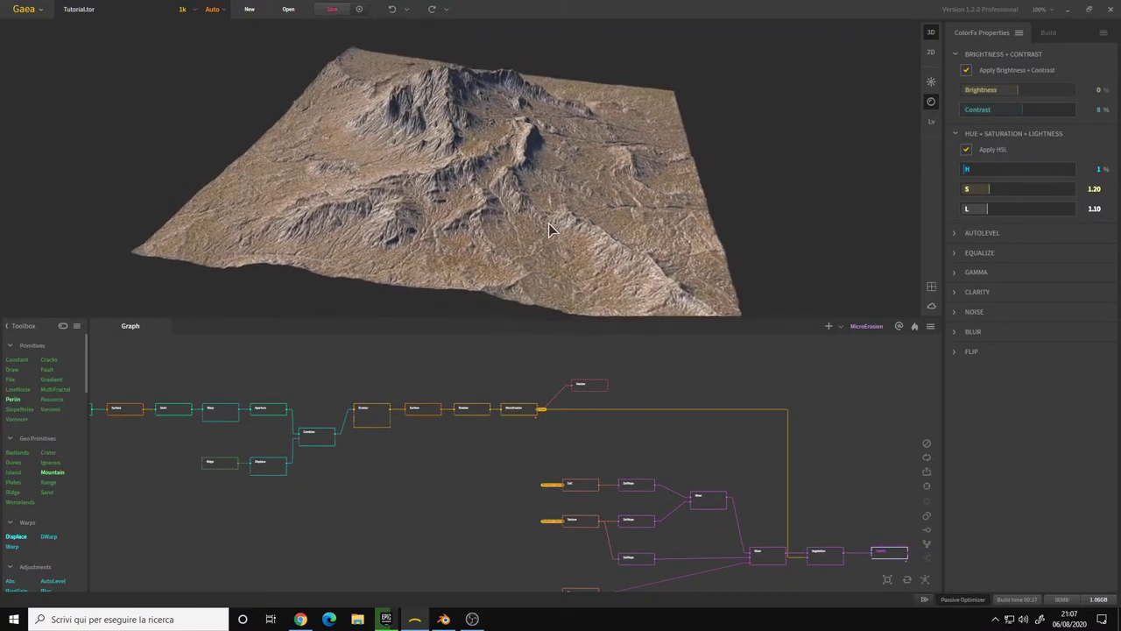
pyautogui.moveTo(554, 435); pyautogui.dragTo(531, 427, button='middle')
pyautogui.scroll(3, 531, 426)
pyautogui.click(604, 412)
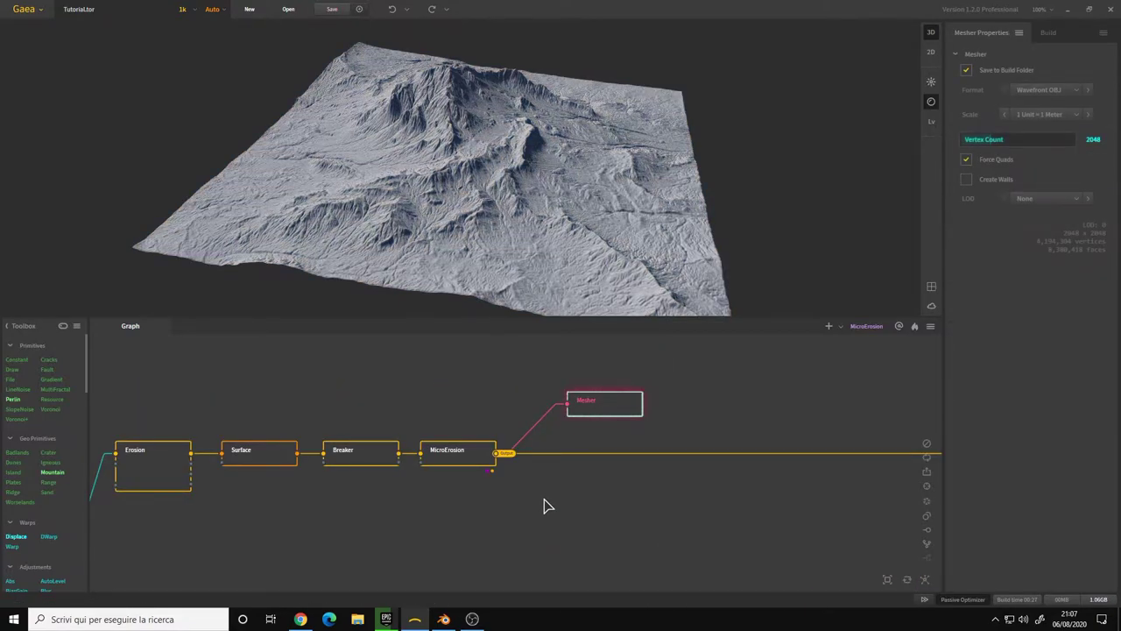
# Look up the Mesher among the Output node types without adding another node to the graph.
pyautogui.click(701, 402)
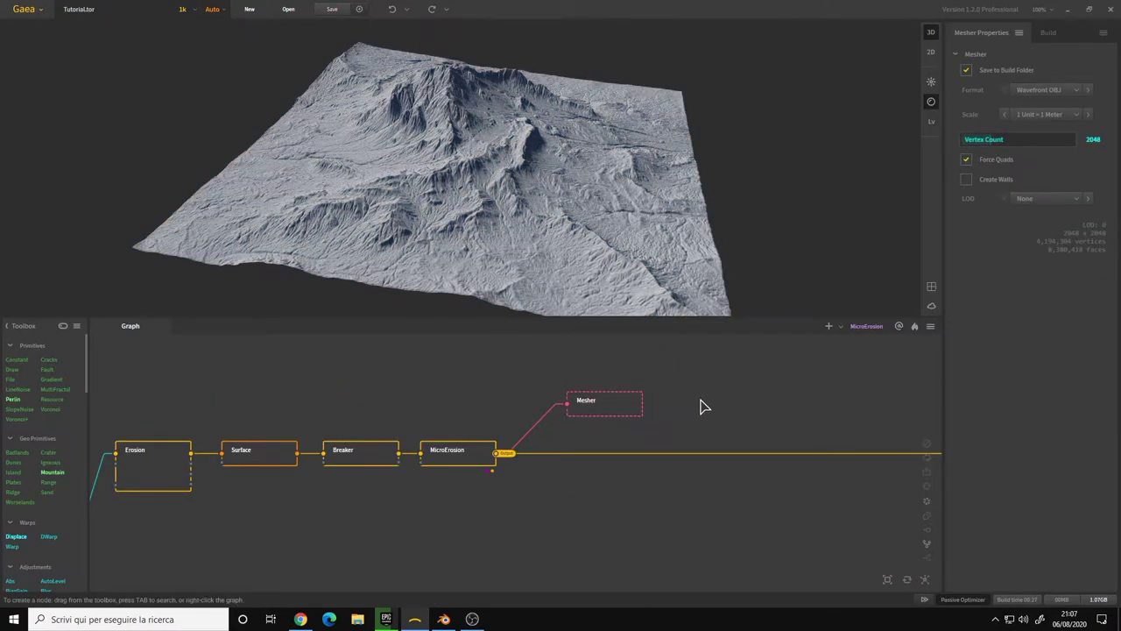
pyautogui.rightClick(701, 405)
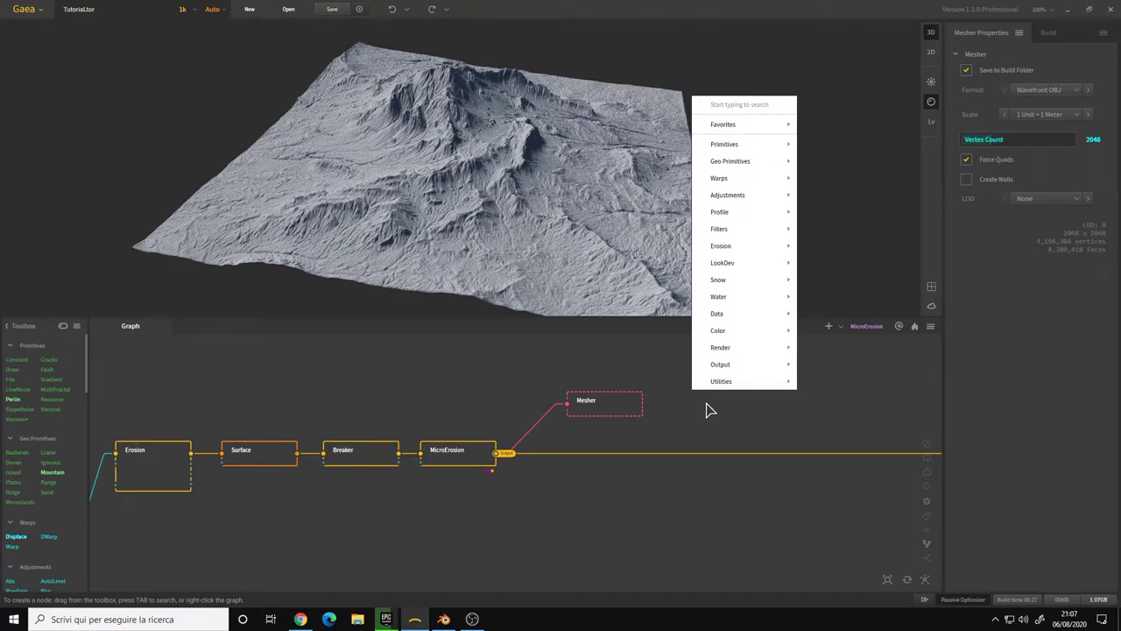
pyautogui.moveTo(735, 369)
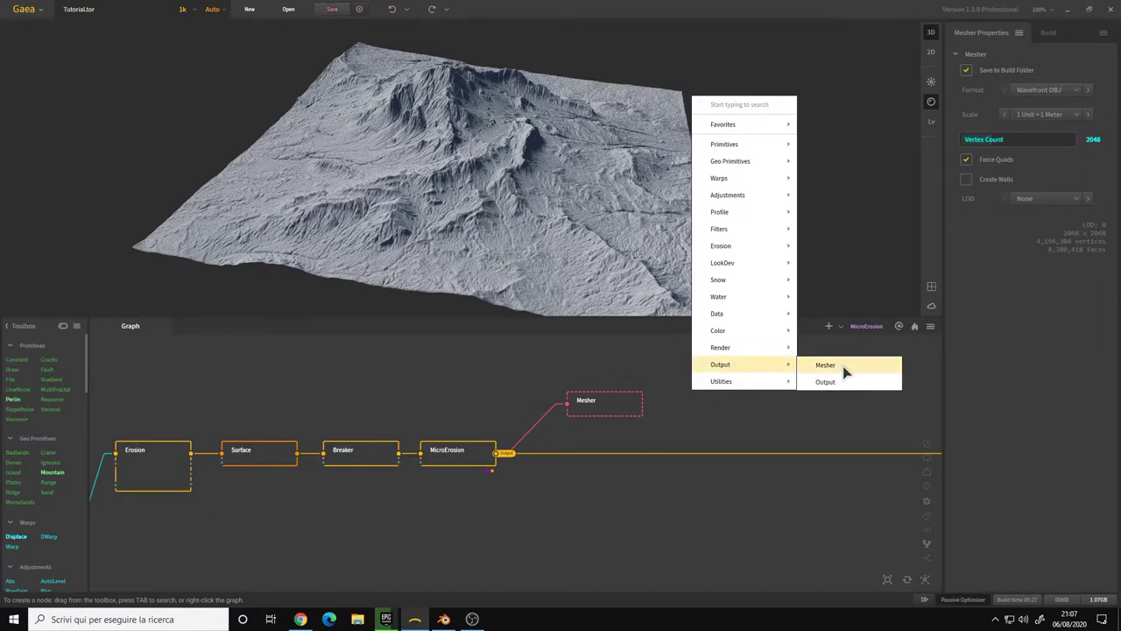
pyautogui.click(705, 427)
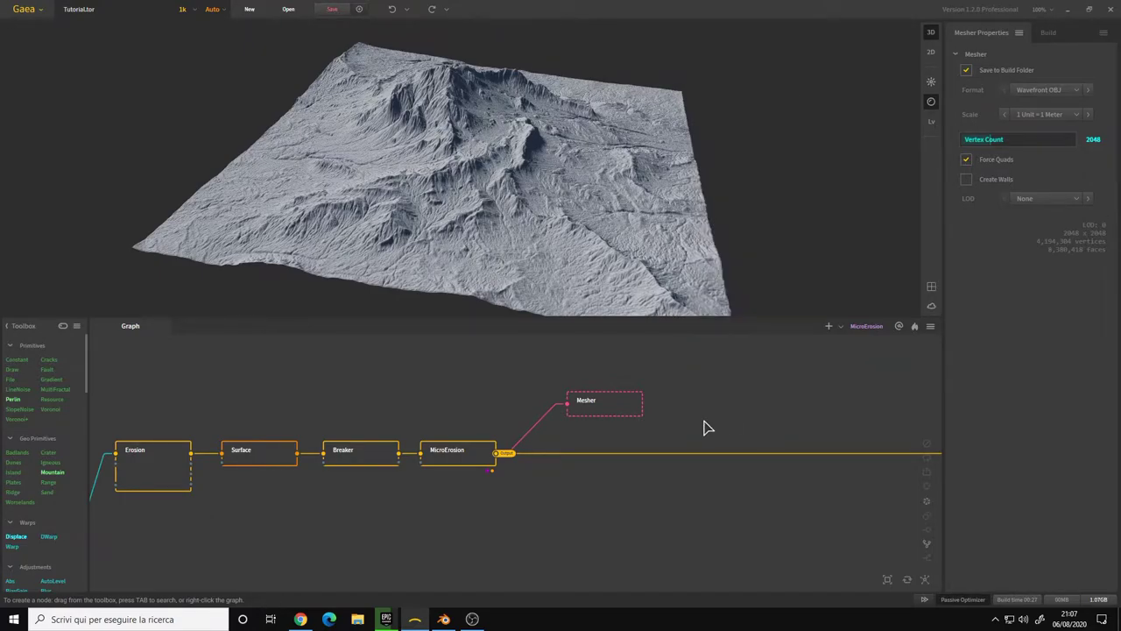
# Review the node graph from the first terrain nodes through the erosion chain to the texture and color nodes.
pyautogui.click(629, 407)
pyautogui.moveTo(537, 449); pyautogui.dragTo(585, 445)
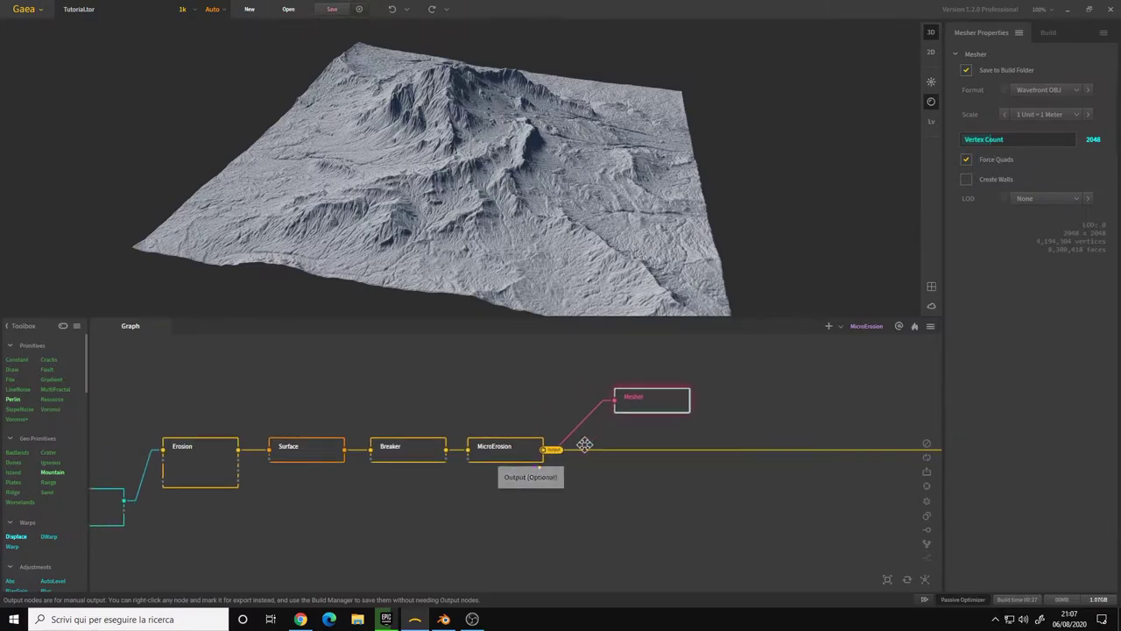
pyautogui.moveTo(584, 445); pyautogui.dragTo(704, 441, button='middle')
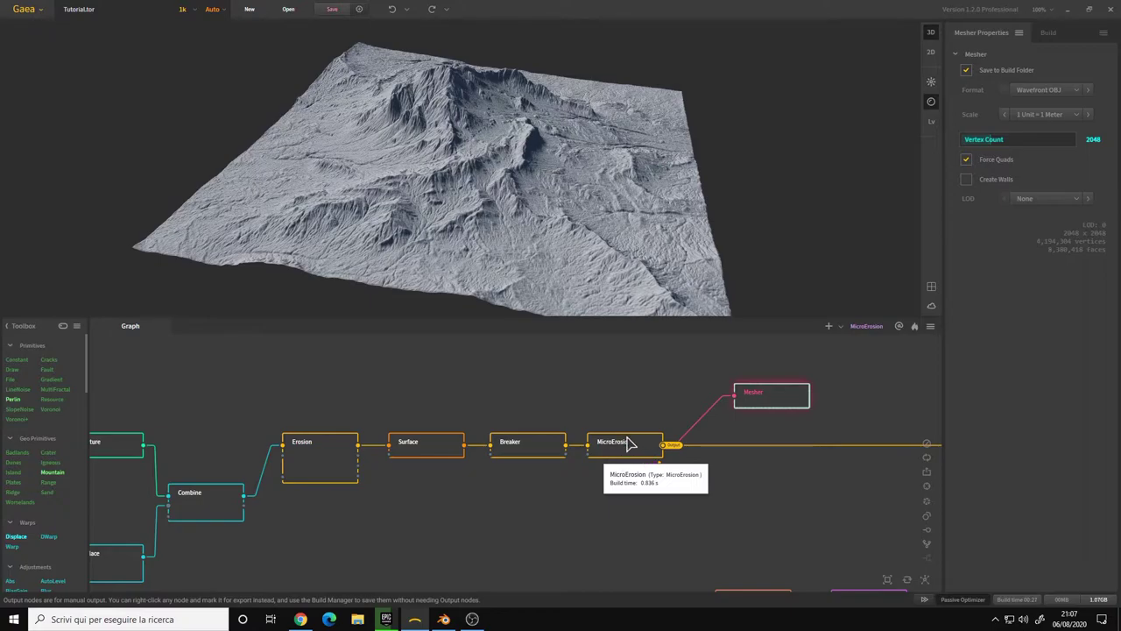
pyautogui.scroll(-5, 493, 488)
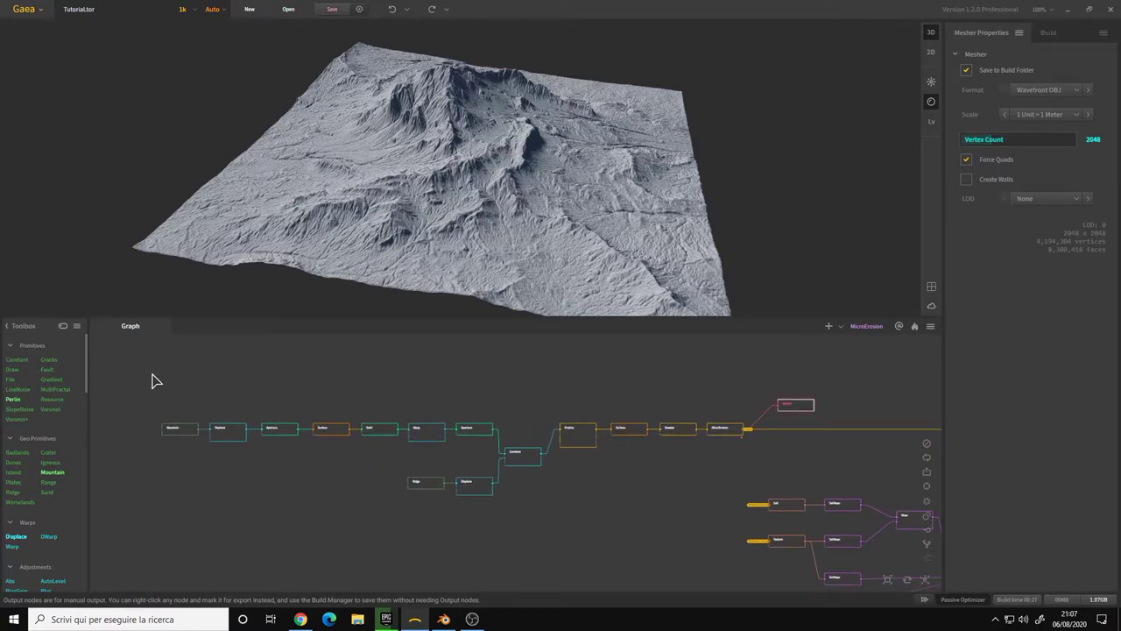
pyautogui.moveTo(151, 374); pyautogui.dragTo(640, 394)
pyautogui.moveTo(713, 514); pyautogui.dragTo(362, 408, button='middle')
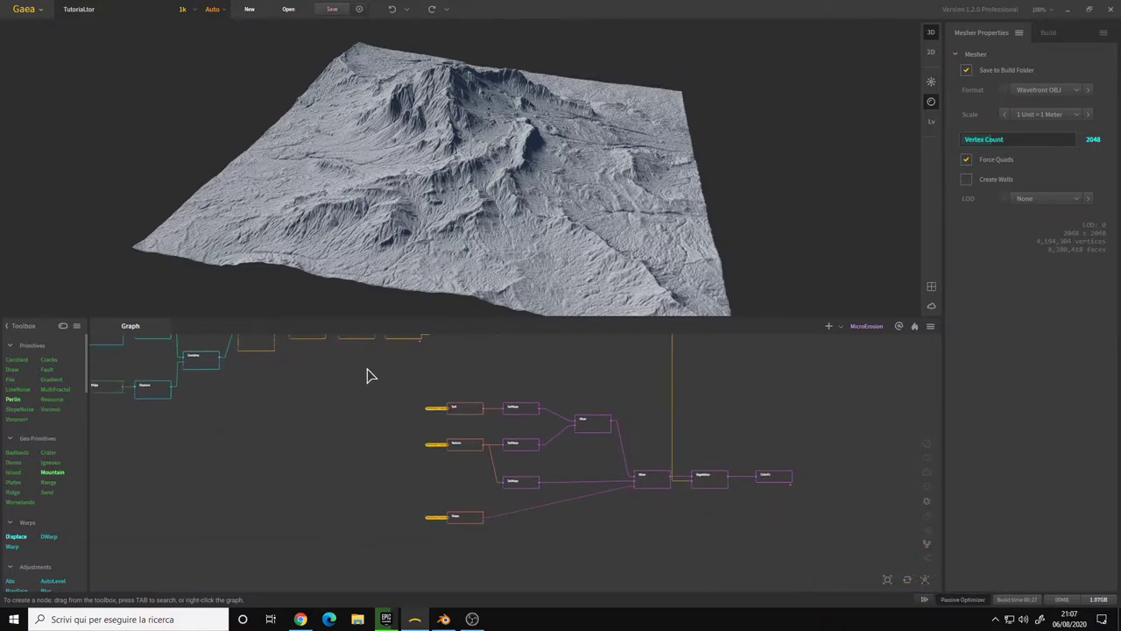
# Inspect the MicroErosion node and its output connection to the Mesher, and reselect the Mesher node.
pyautogui.moveTo(367, 369); pyautogui.dragTo(398, 439)
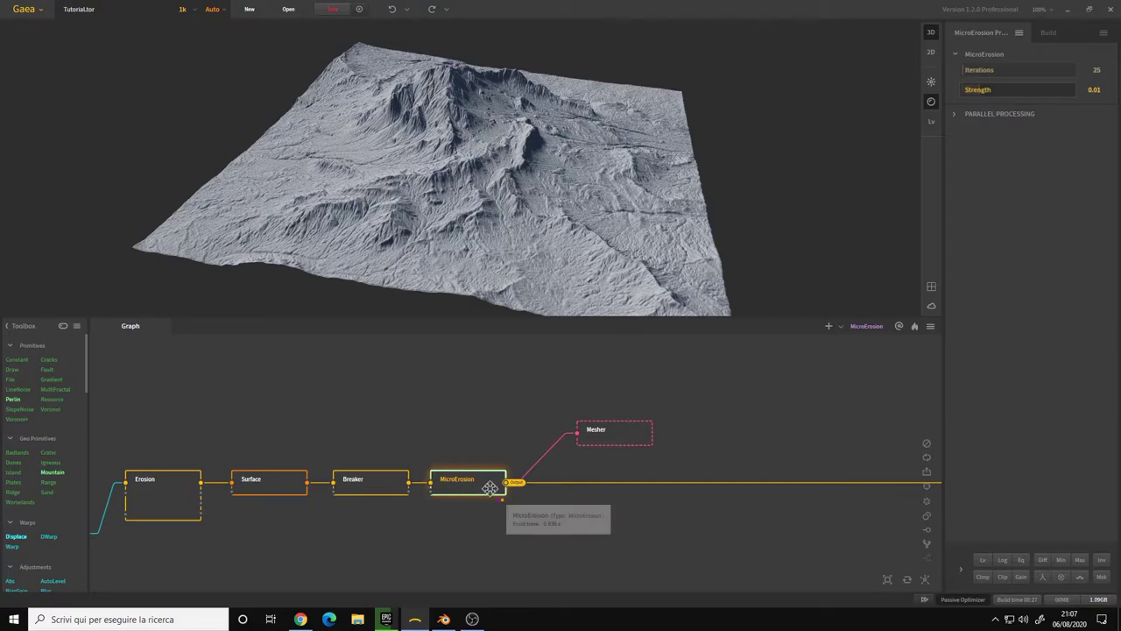
pyautogui.moveTo(489, 488); pyautogui.dragTo(508, 454, button='middle')
pyautogui.scroll(1, 495, 446)
pyautogui.scroll(-1, 489, 455)
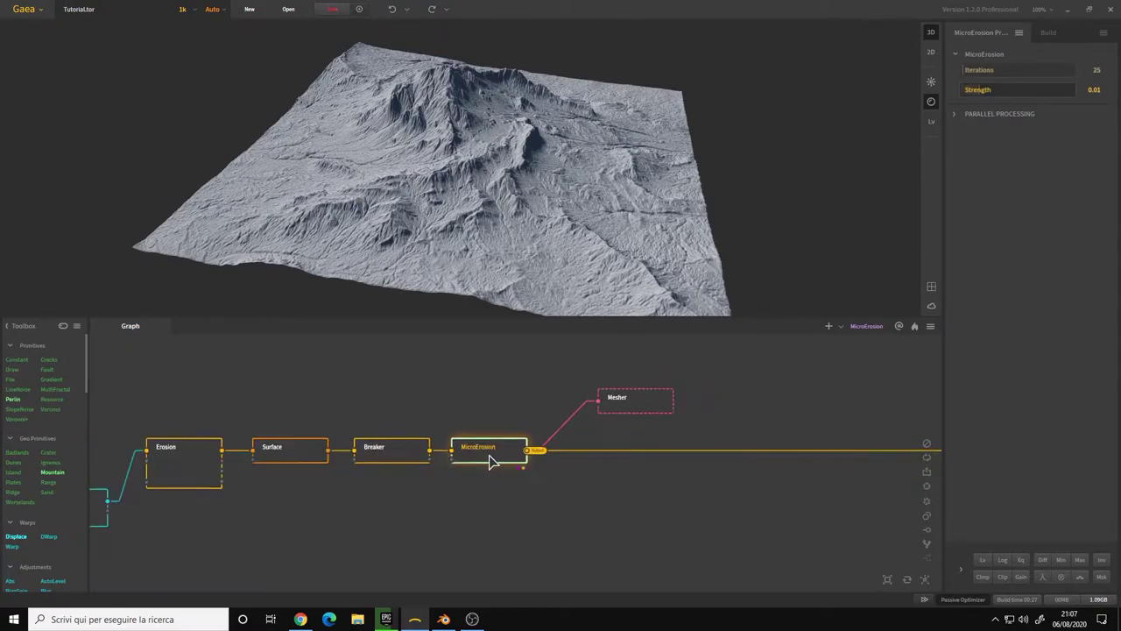
pyautogui.click(634, 400)
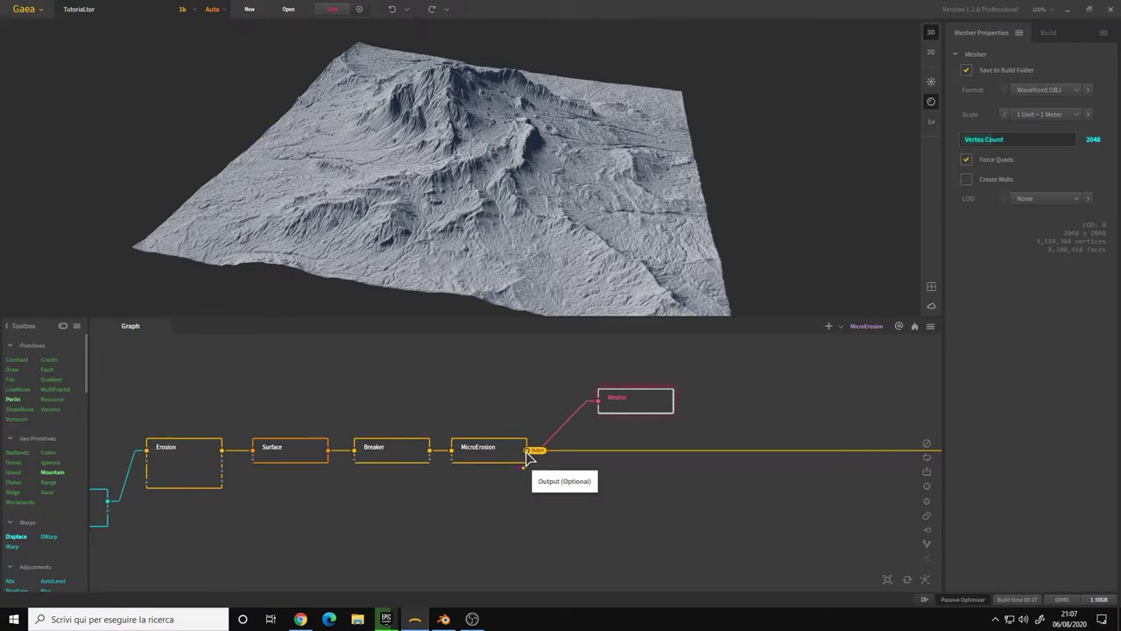
pyautogui.scroll(1, 529, 458)
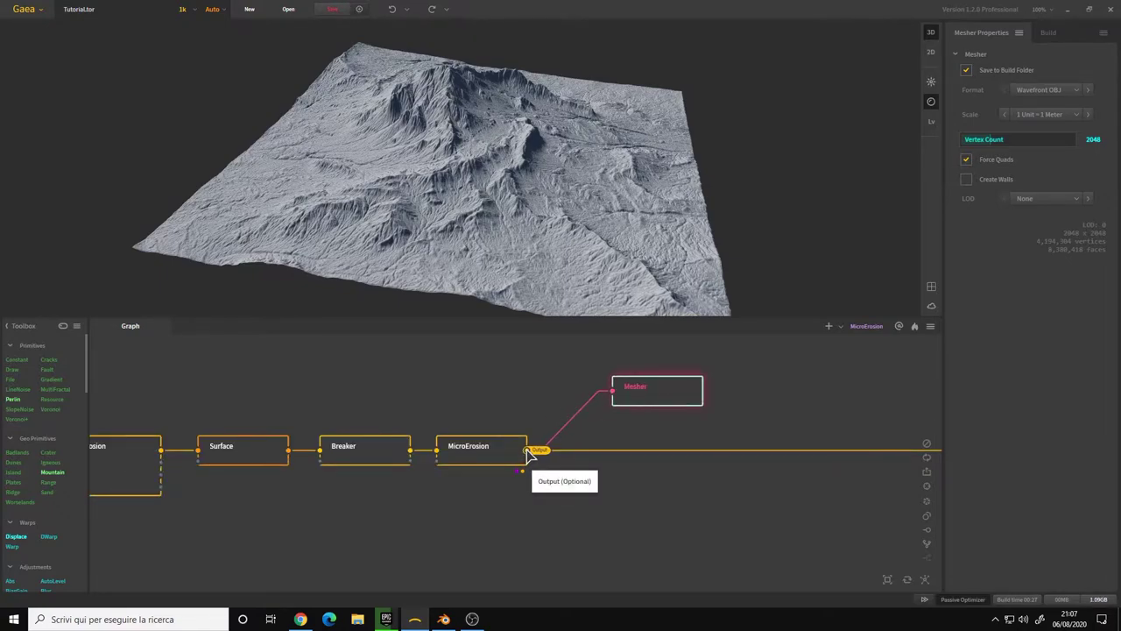
pyautogui.scroll(1, 546, 454)
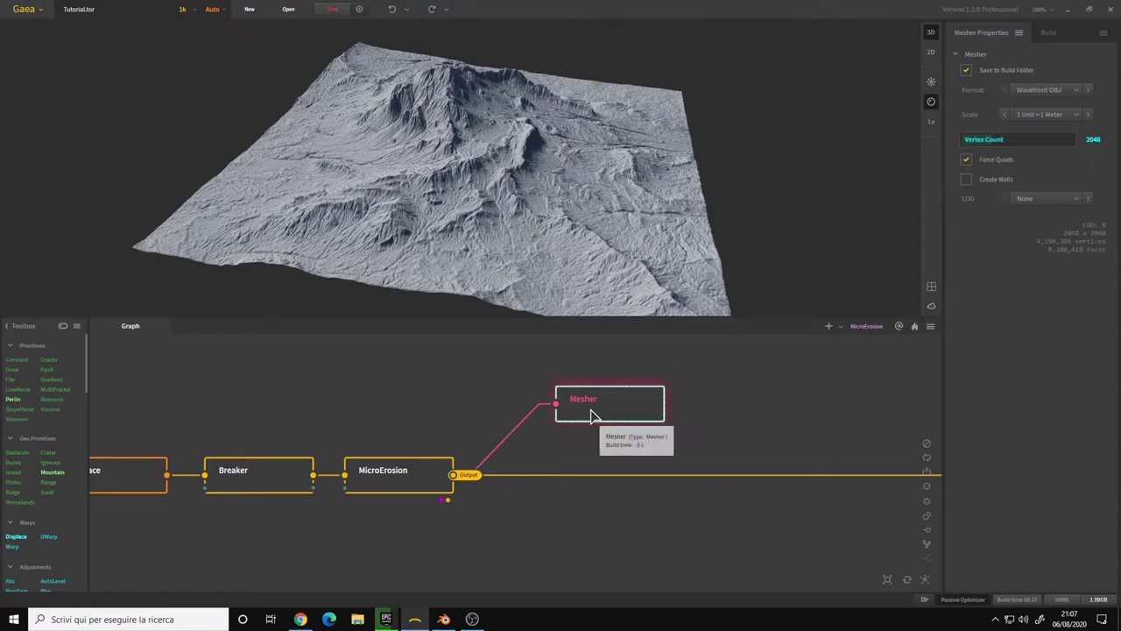
pyautogui.scroll(-1, 555, 458)
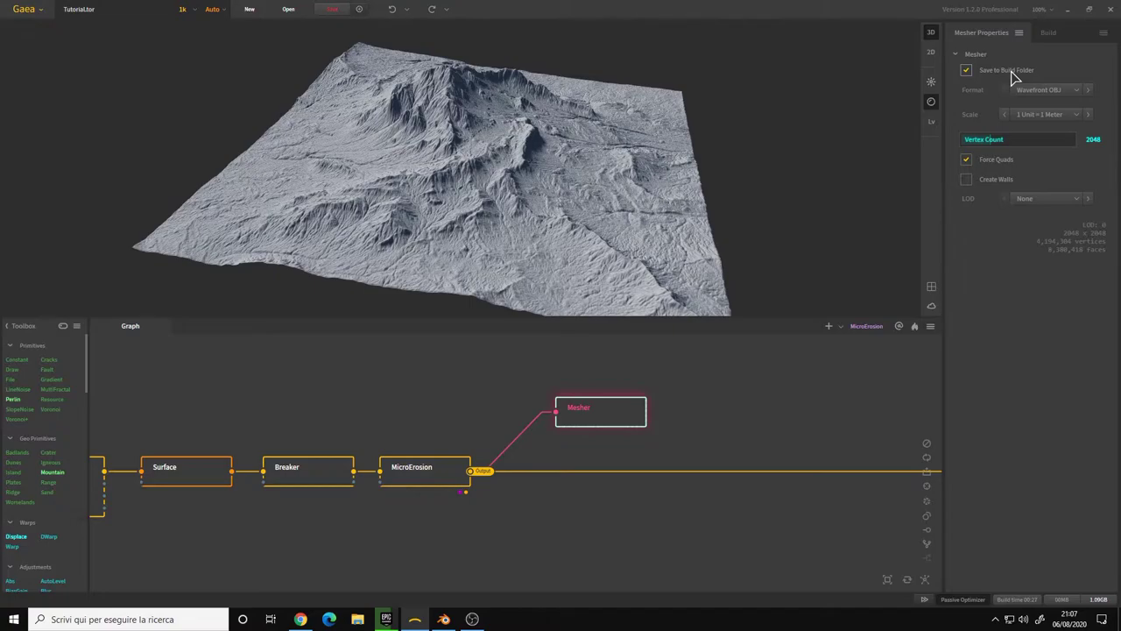
# Check the Mesher's Save to Build Folder and Format settings and locate the application's Preferences command.
pyautogui.click(965, 71)
pyautogui.click(28, 11)
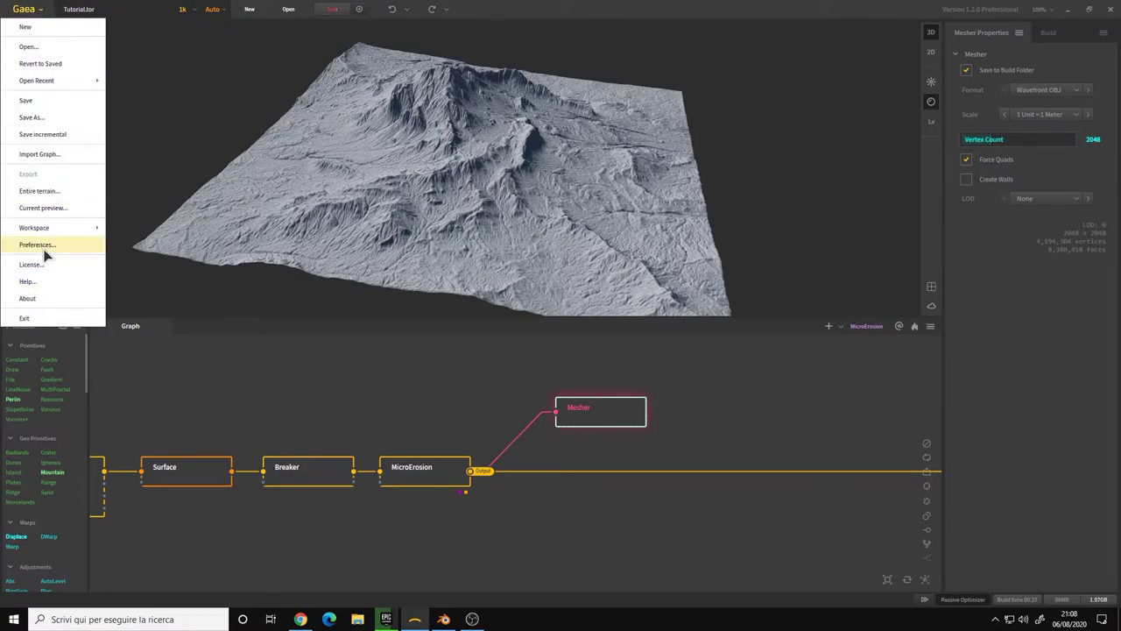
pyautogui.click(989, 96)
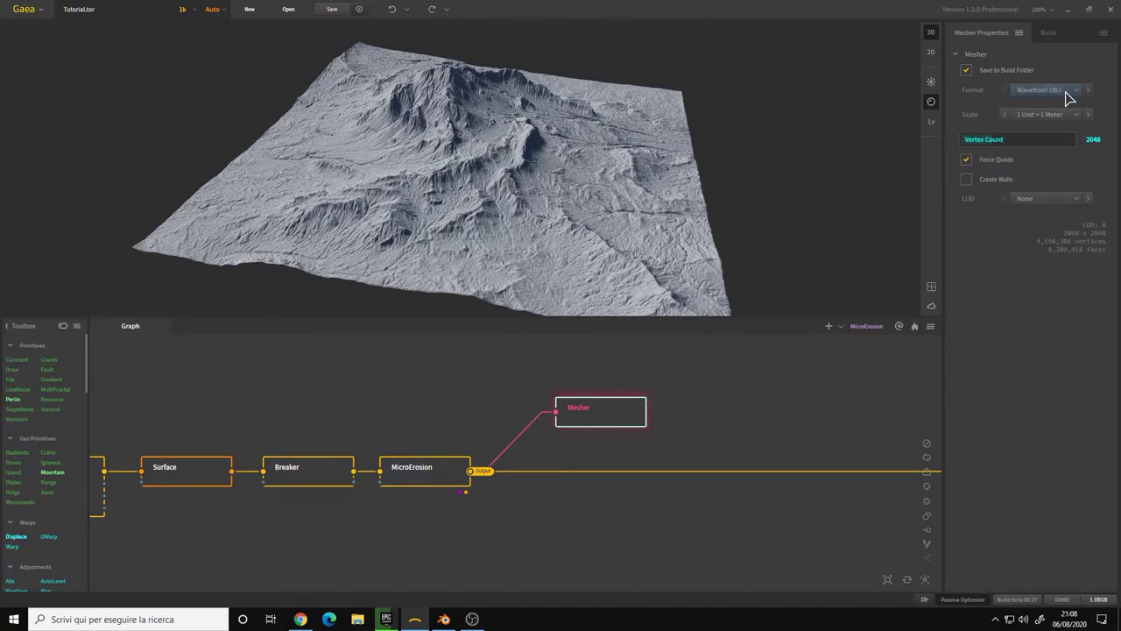
pyautogui.click(1069, 95)
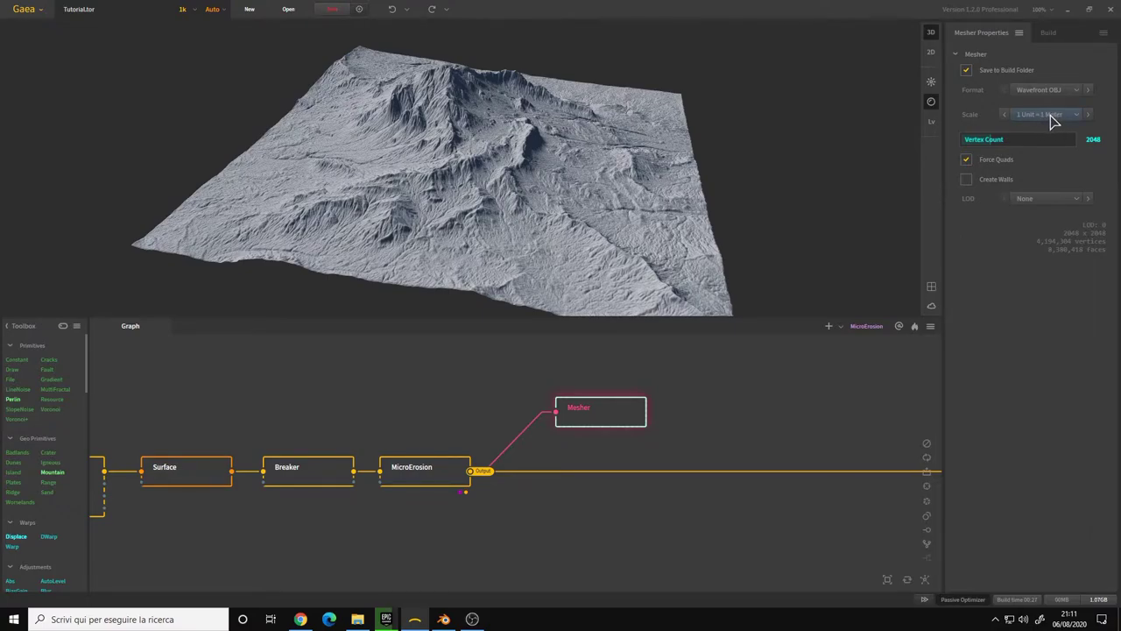
# Examine the Mesher's scale choices: Normalized (0.0 - 1.0), 1 Unit = 1 Meter and 1 Unit = 1 Kilometer.
pyautogui.click(1052, 120)
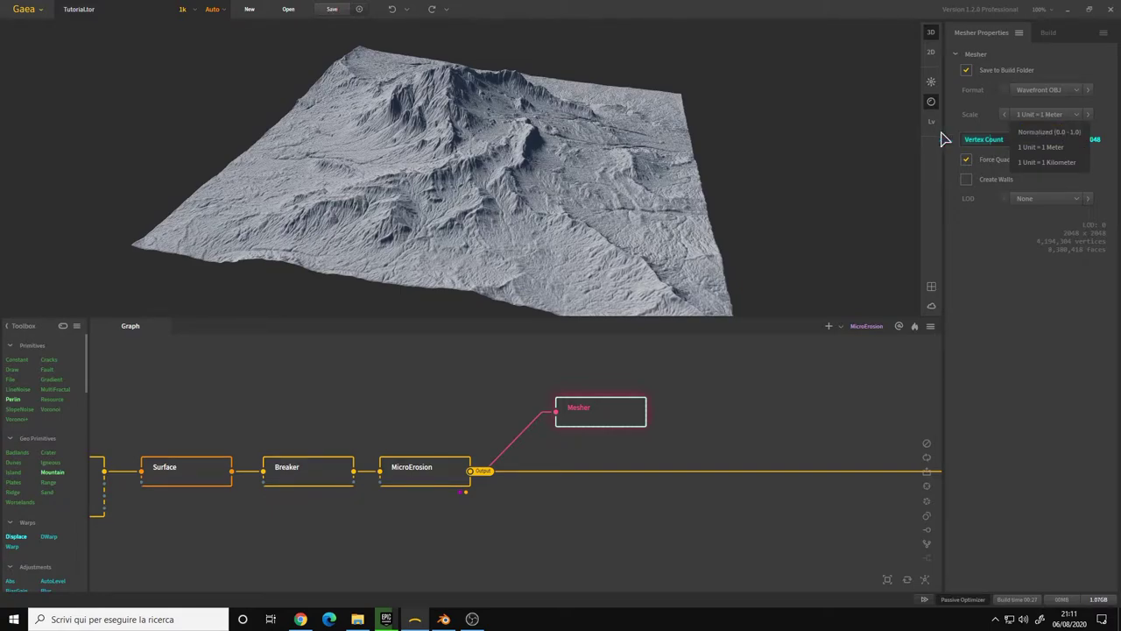
pyautogui.click(543, 204)
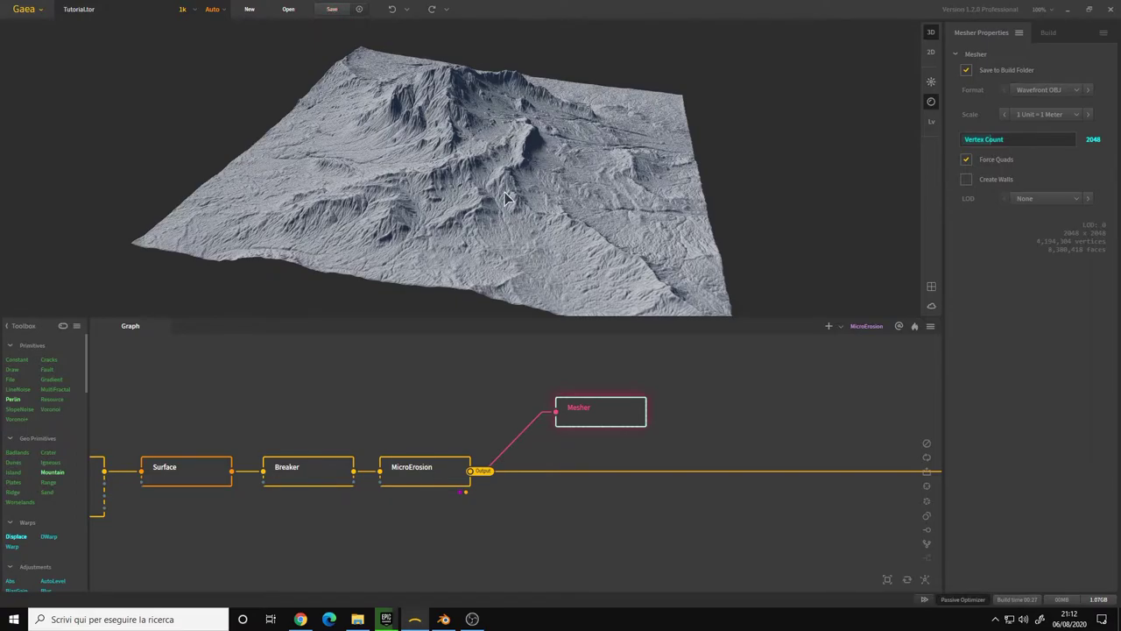
pyautogui.click(1044, 114)
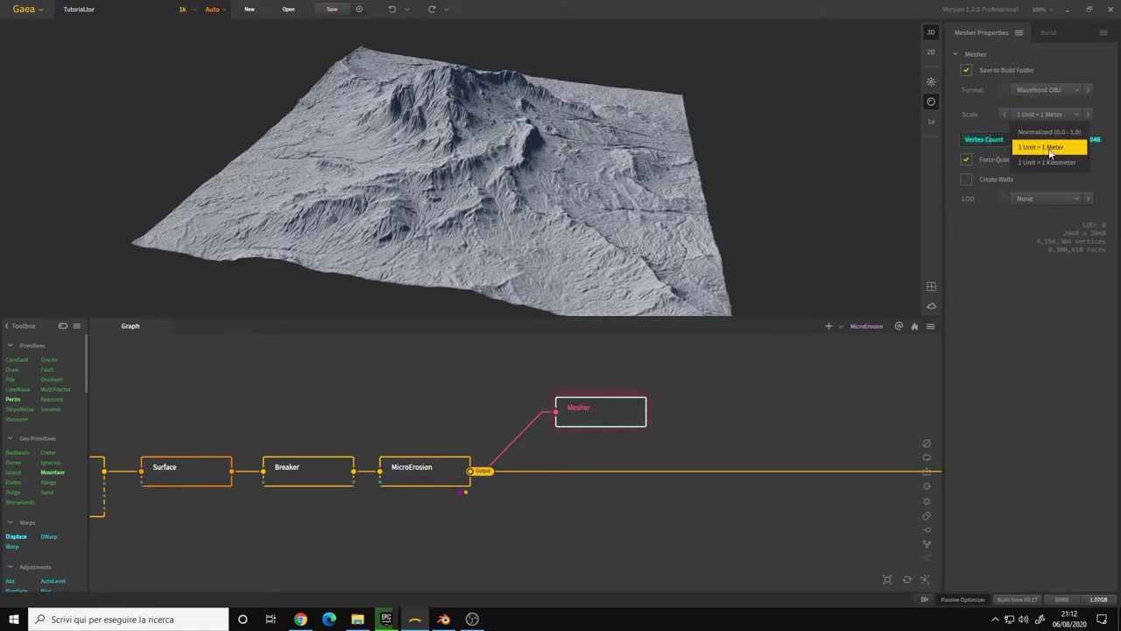
pyautogui.click(1112, 107)
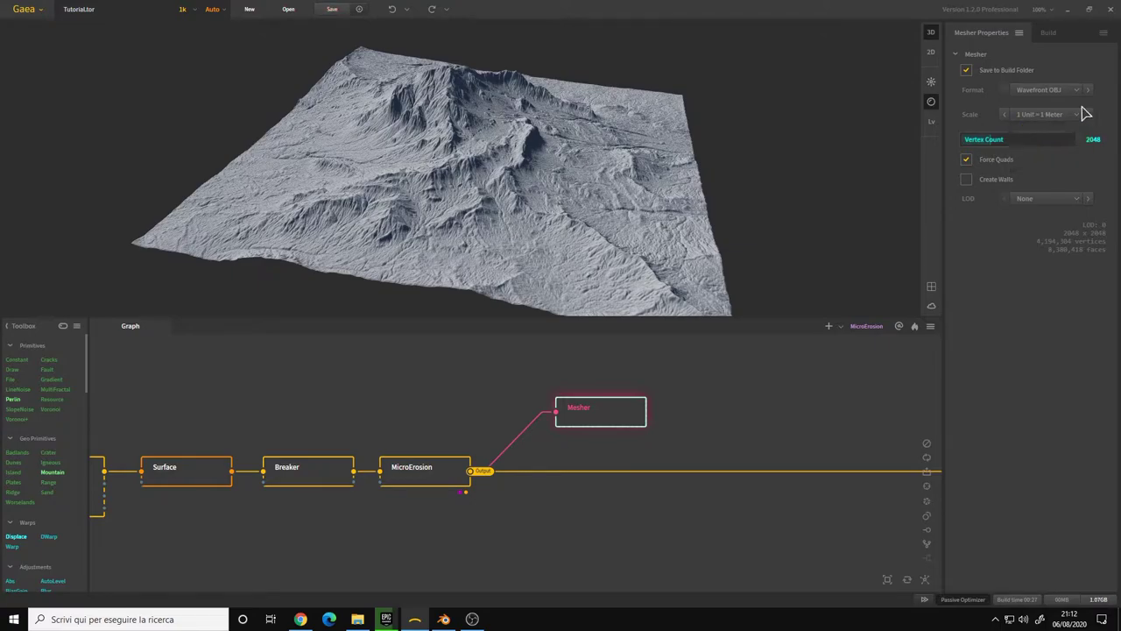
pyautogui.moveTo(488, 137); pyautogui.dragTo(496, 112)
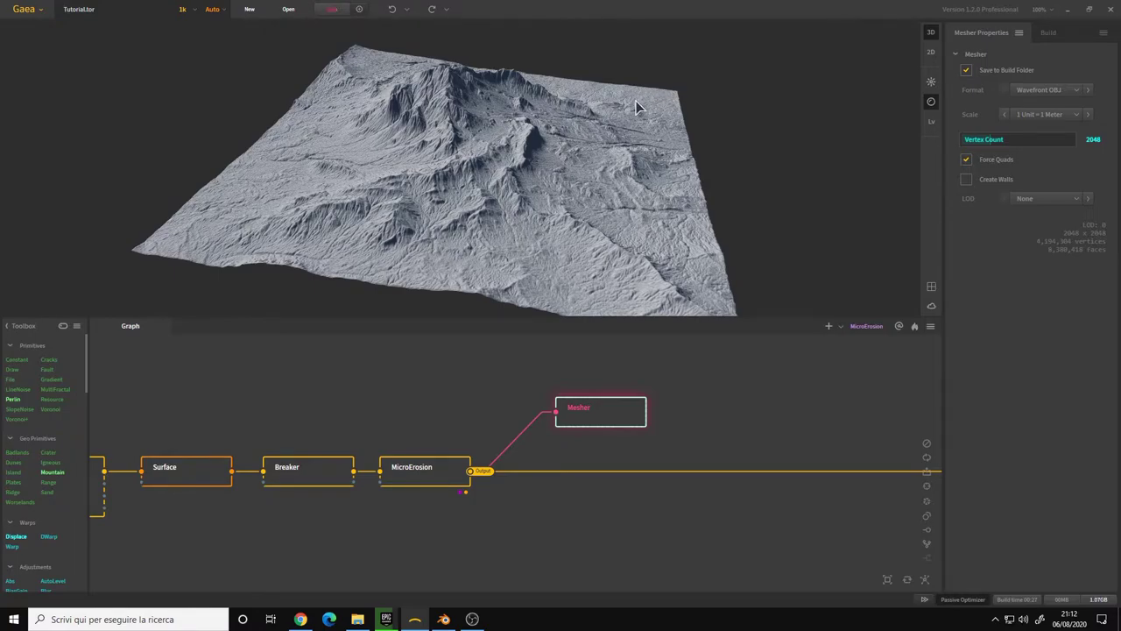
pyautogui.click(1038, 114)
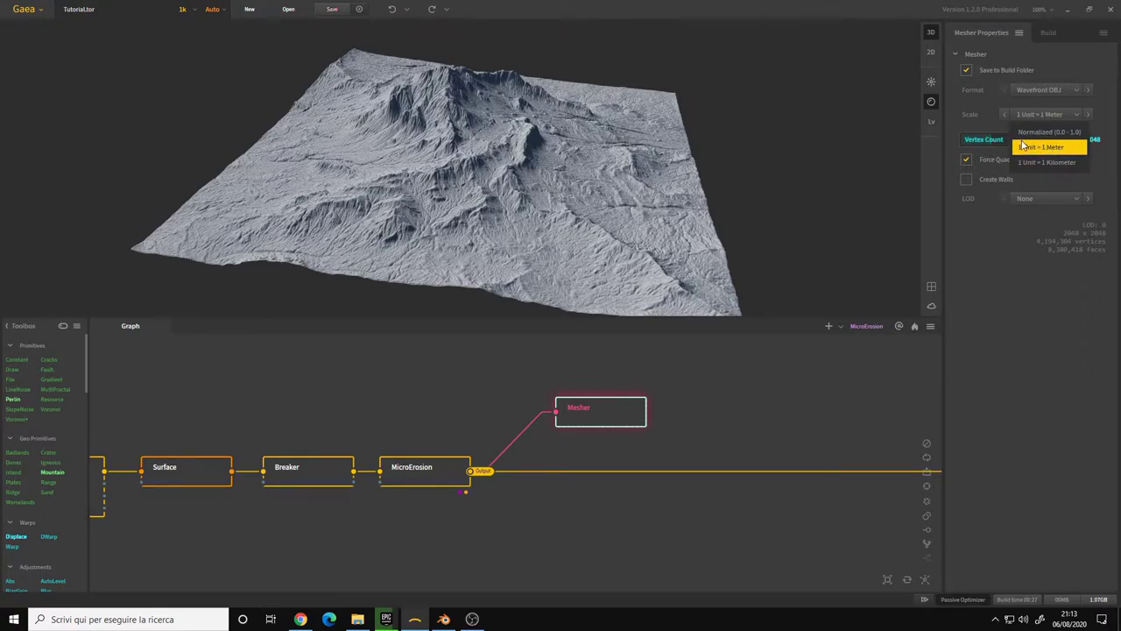
pyautogui.click(971, 108)
pyautogui.moveTo(513, 143); pyautogui.dragTo(505, 140)
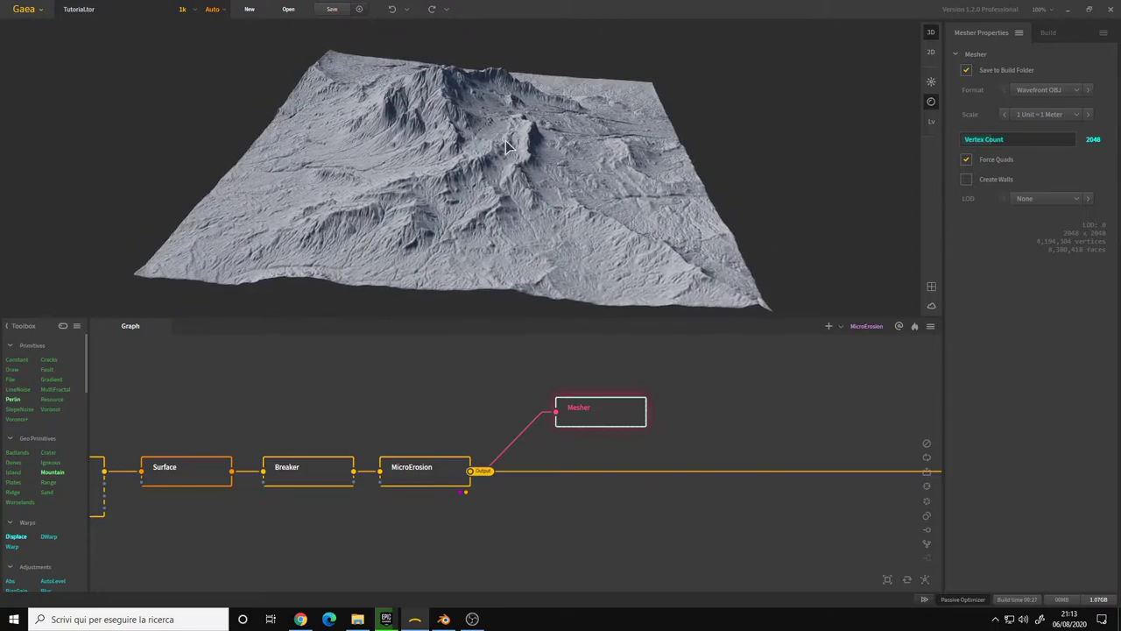
pyautogui.moveTo(559, 180)
pyautogui.mouseDown()
pyautogui.moveTo(538, 172)
pyautogui.moveTo(565, 179)
pyautogui.mouseUp()
pyautogui.click(1042, 114)
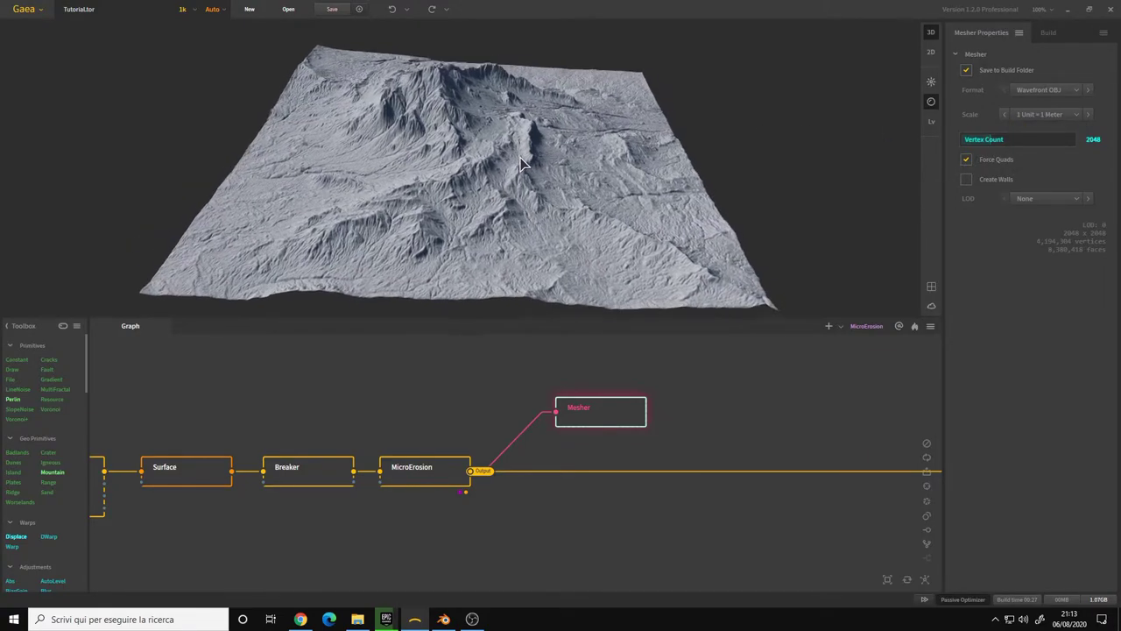
pyautogui.moveTo(521, 163); pyautogui.dragTo(516, 150)
pyautogui.moveTo(580, 165); pyautogui.dragTo(599, 154)
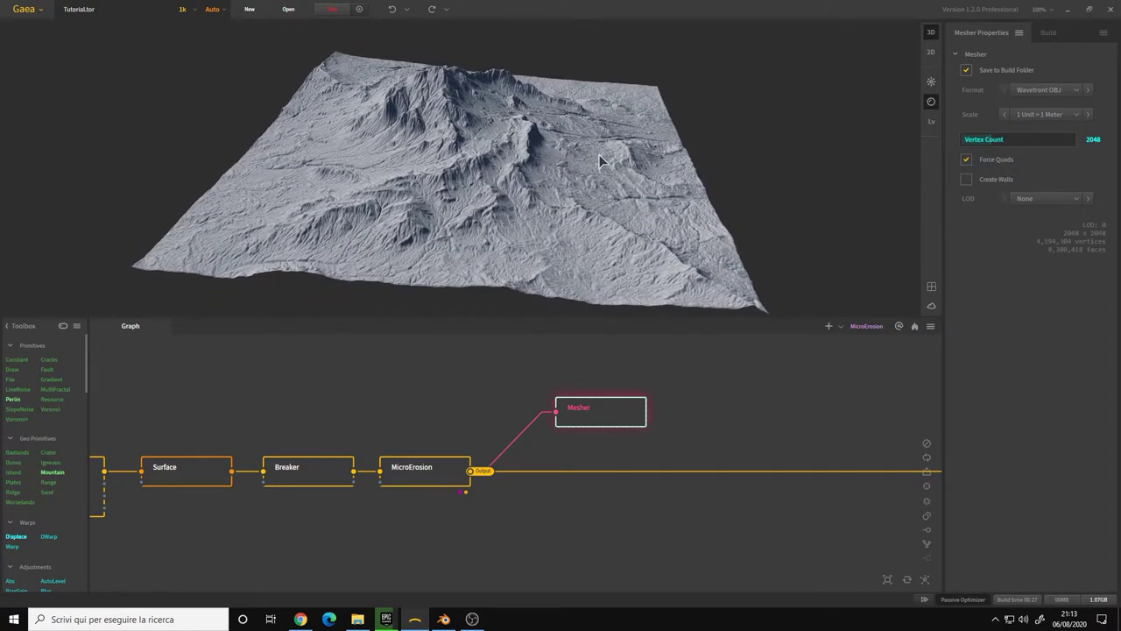
pyautogui.click(1071, 115)
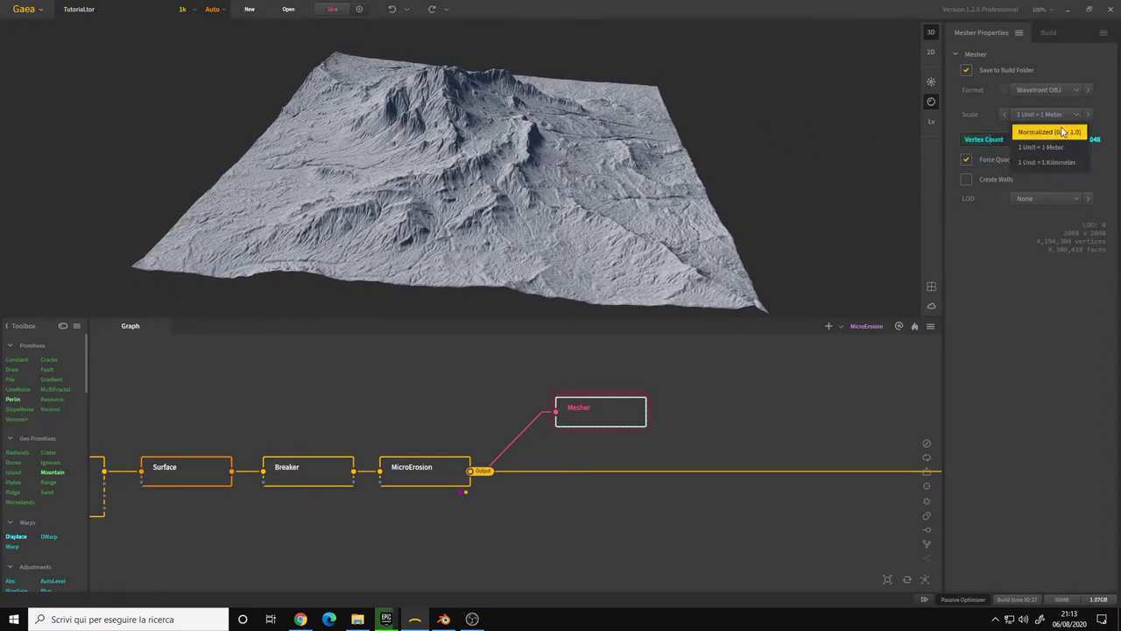
pyautogui.click(1002, 143)
pyautogui.moveTo(559, 152)
pyautogui.mouseDown()
pyautogui.moveTo(530, 150)
pyautogui.moveTo(541, 158)
pyautogui.mouseUp()
pyautogui.click(1048, 117)
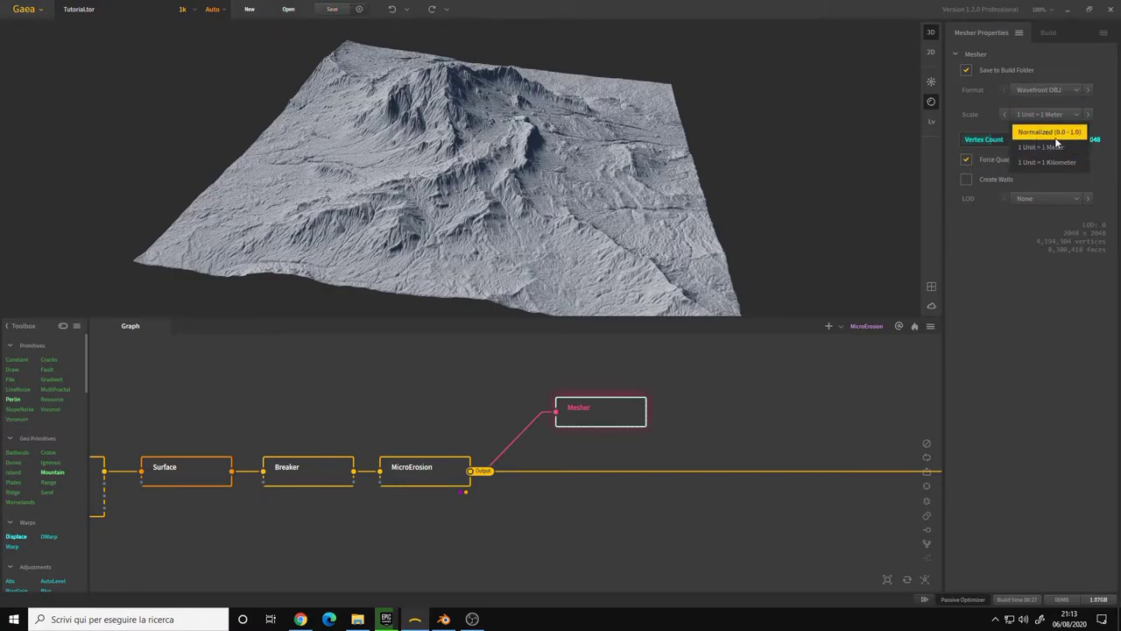
pyautogui.click(1037, 117)
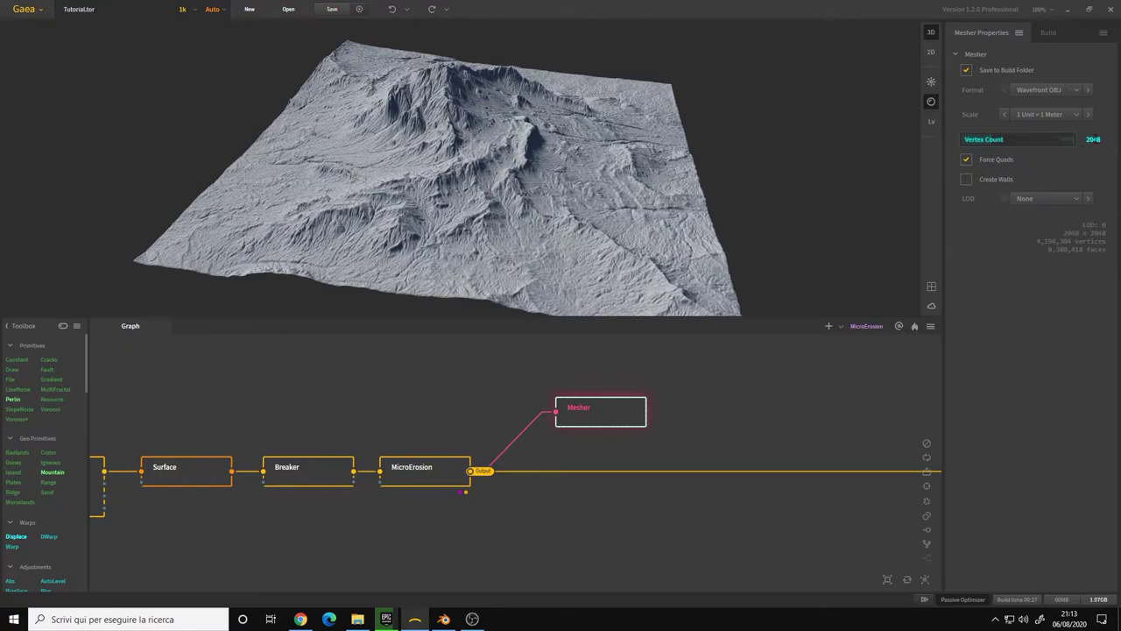
# Try raising the Mesher's vertex count to 8193, and bring it back down to 2048.
pyautogui.rightClick(1027, 149)
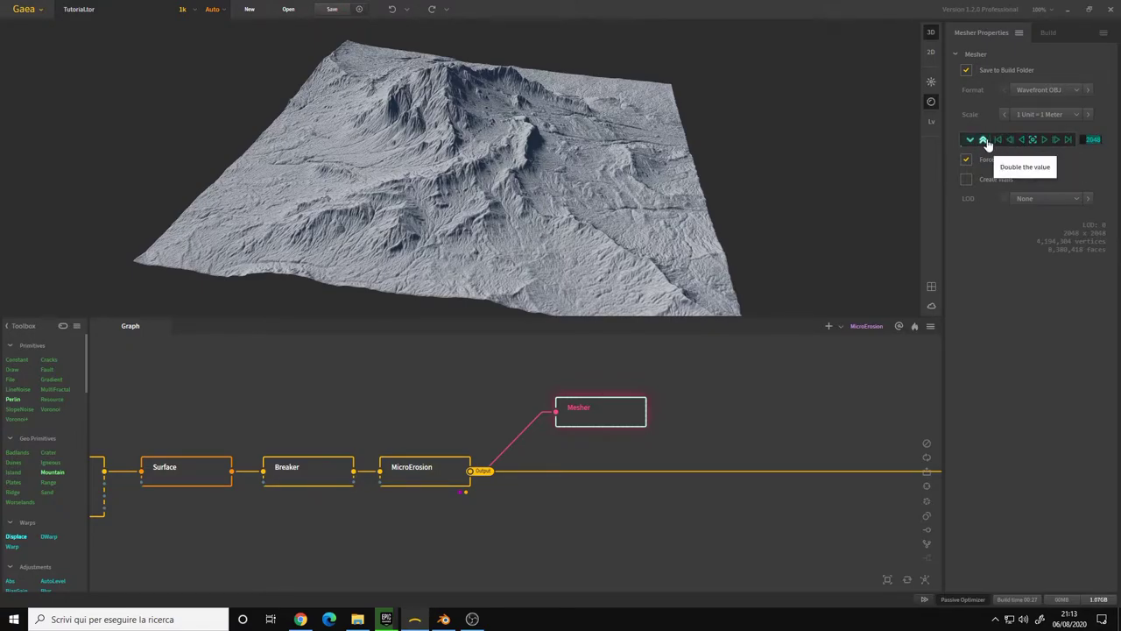
pyautogui.click(984, 140)
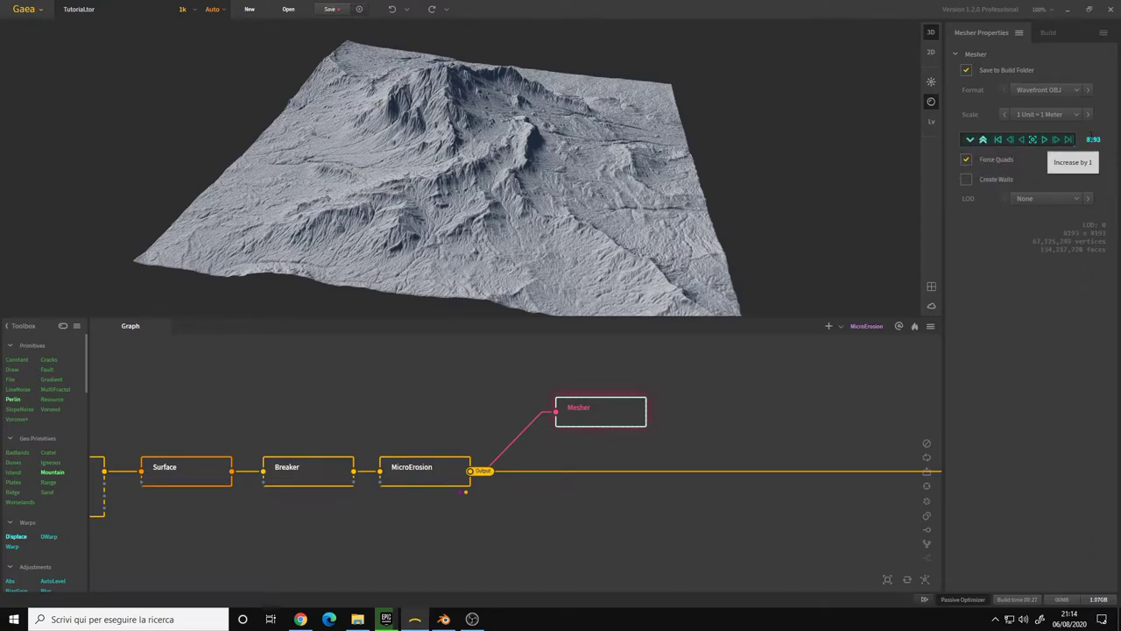
pyautogui.click(970, 142)
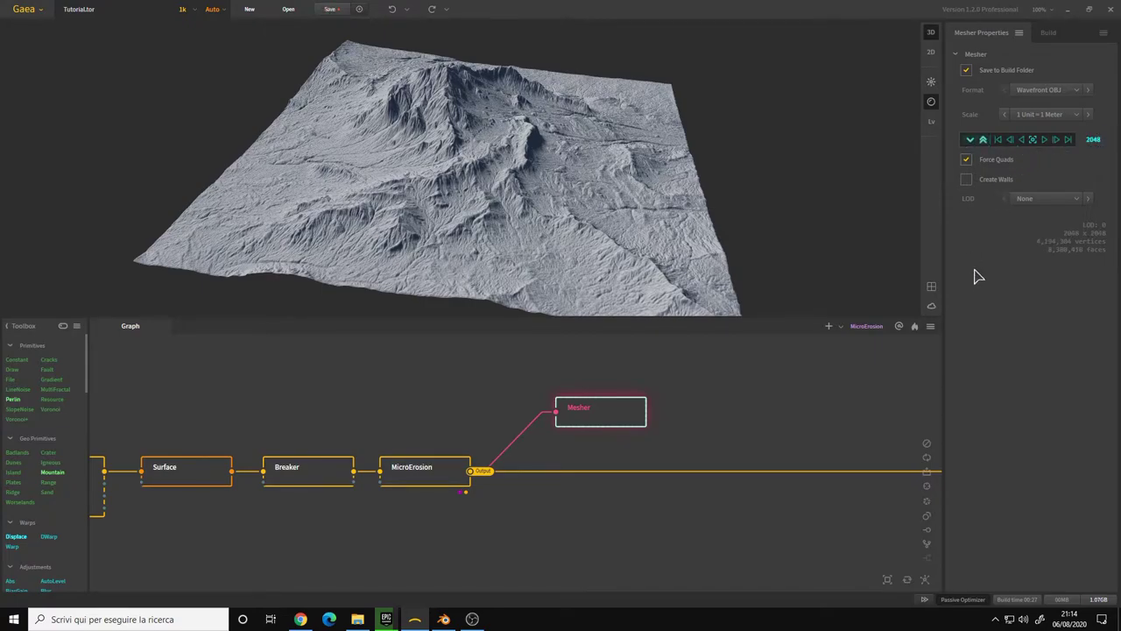
# Turn Force Quads back on for the Mesher.
pyautogui.moveTo(606, 182); pyautogui.dragTo(580, 133)
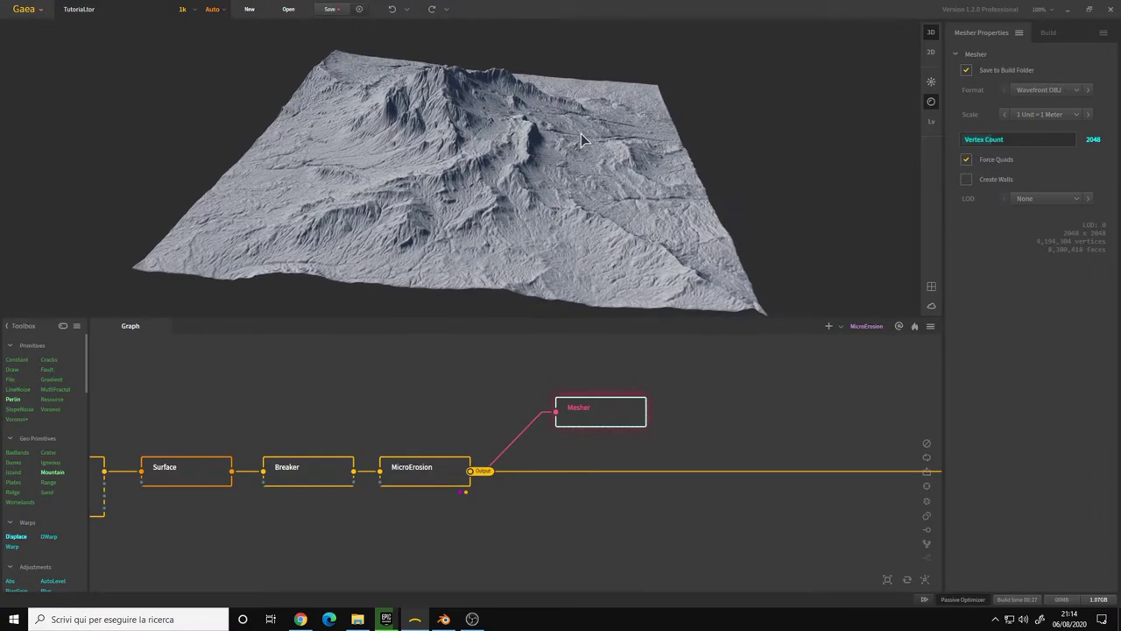
pyautogui.moveTo(497, 135); pyautogui.dragTo(496, 104)
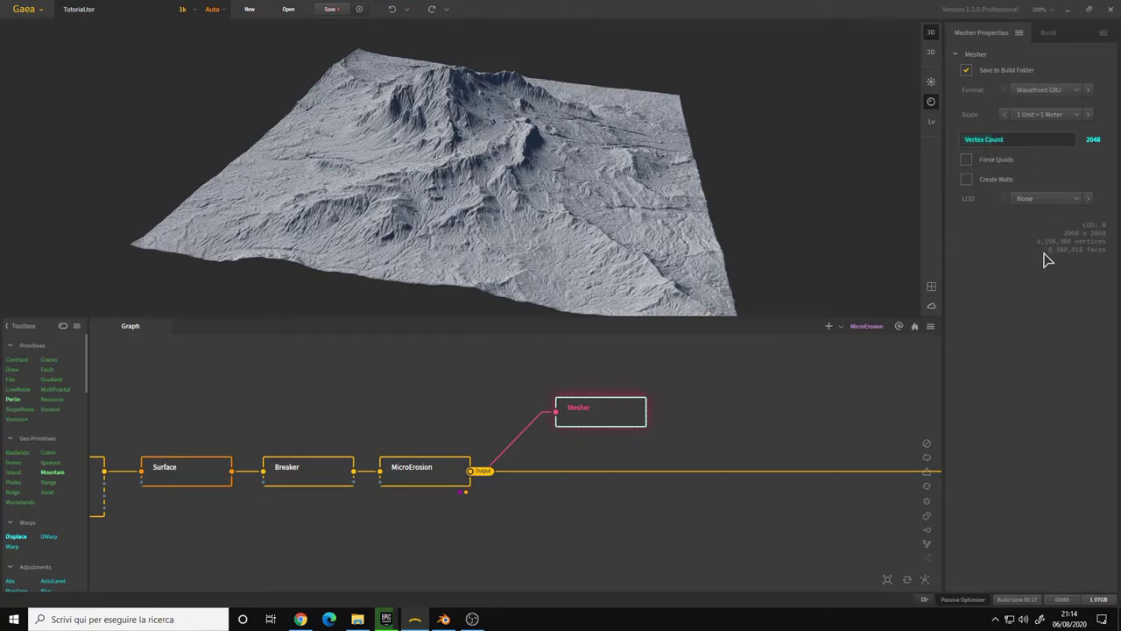
pyautogui.click(967, 162)
pyautogui.moveTo(713, 165); pyautogui.dragTo(587, 163)
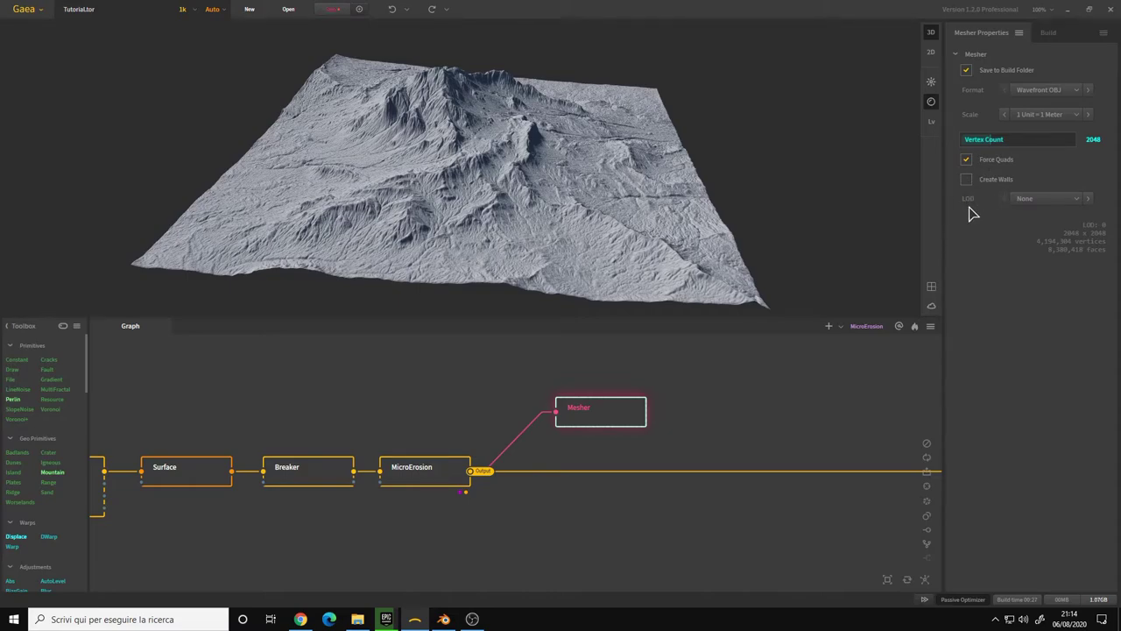
# Examine the Mesher's LOD choices and keep LOD at None.
pyautogui.click(1050, 199)
pyautogui.click(1042, 277)
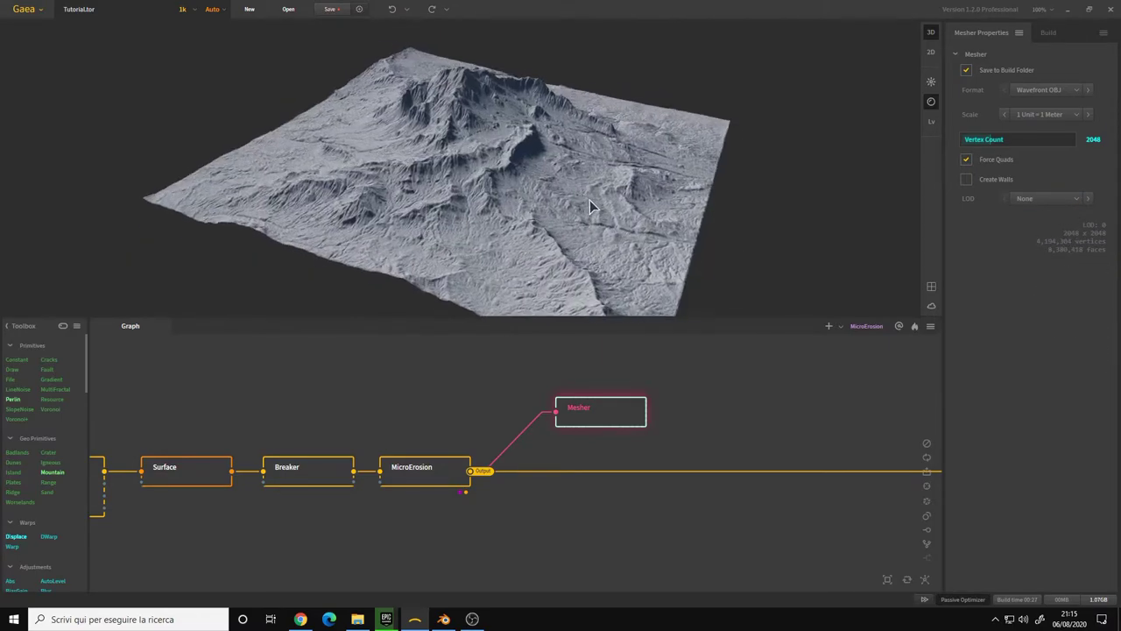
pyautogui.moveTo(589, 200); pyautogui.dragTo(605, 197)
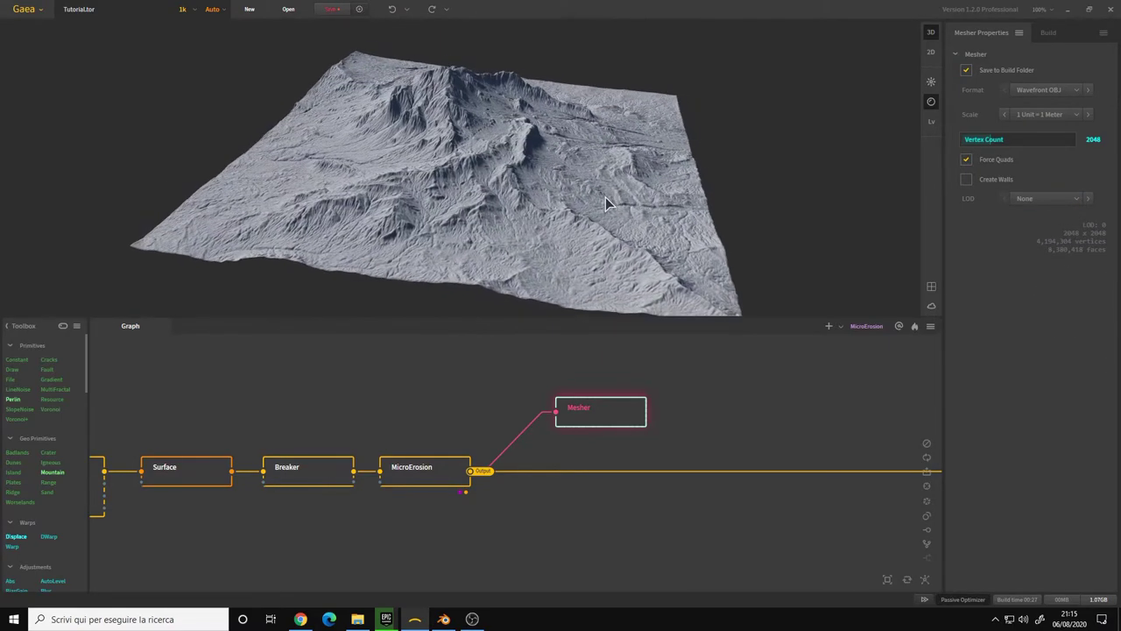
# Inspect the Tutorial Terrain - Mesh entry among the build's files to save and return to the Mesher's properties.
pyautogui.click(1049, 32)
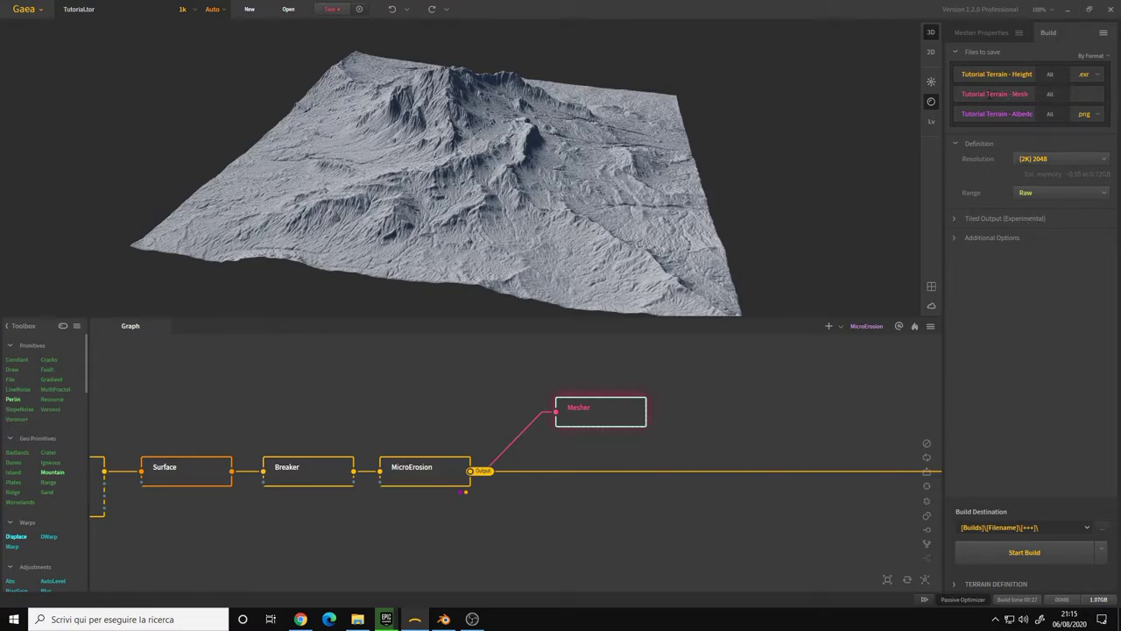
pyautogui.click(990, 93)
pyautogui.press('Return')
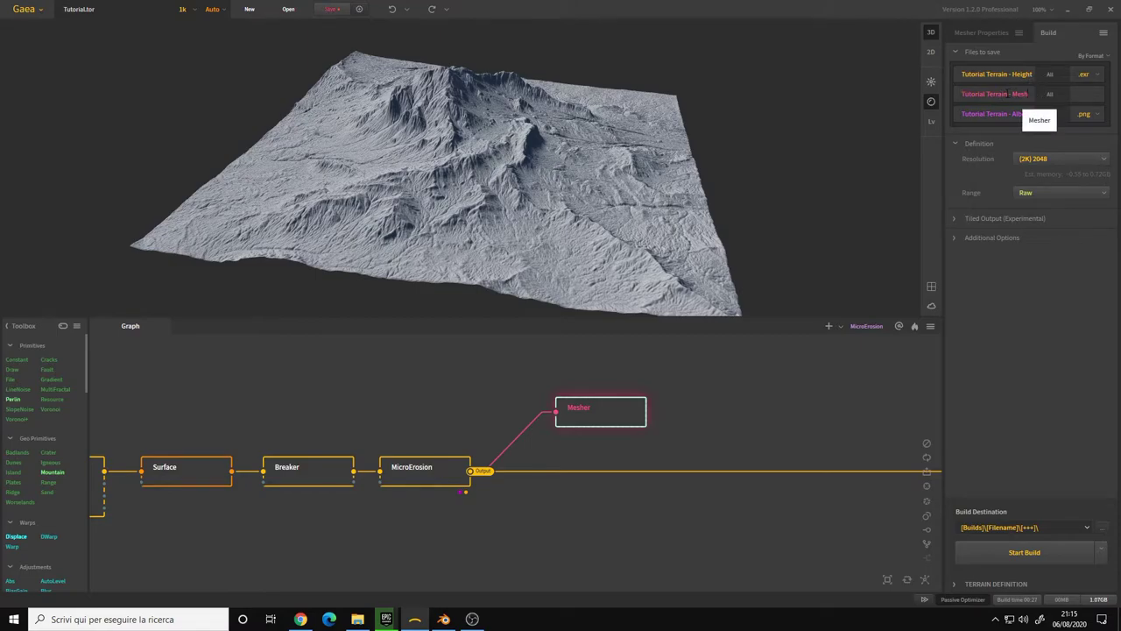
pyautogui.doubleClick(1007, 94)
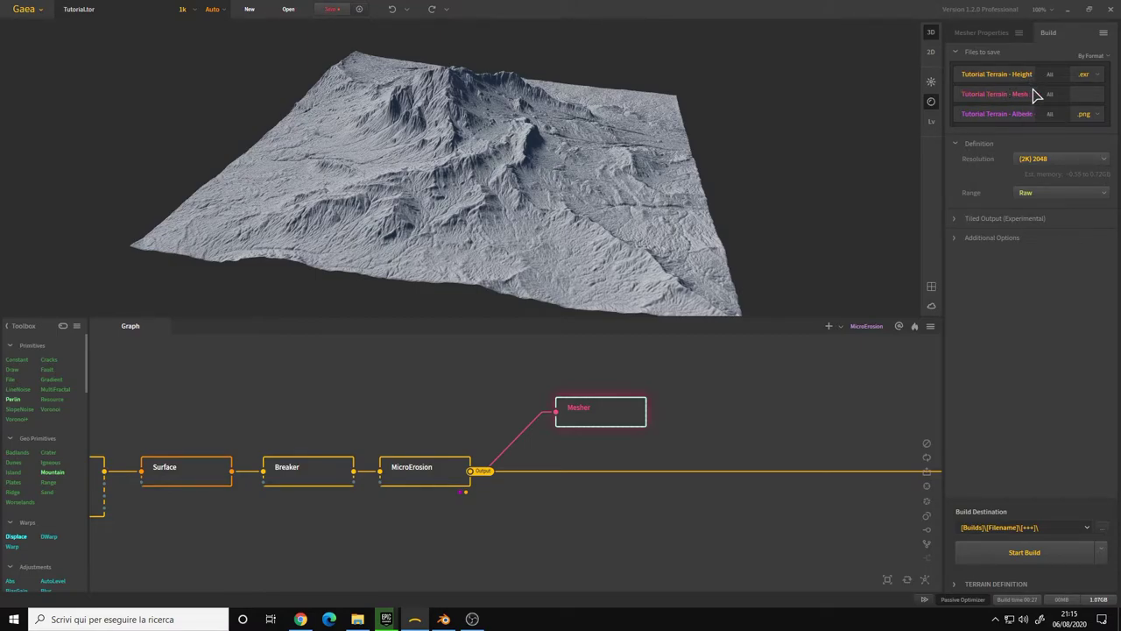
pyautogui.moveTo(979, 93); pyautogui.dragTo(947, 100)
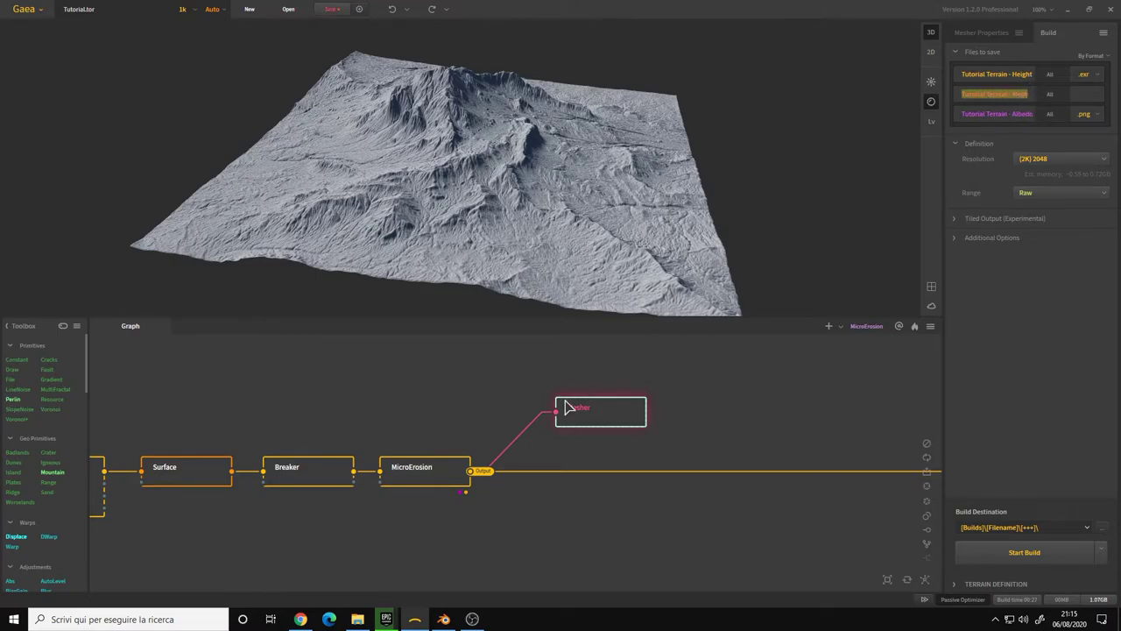
pyautogui.click(1021, 96)
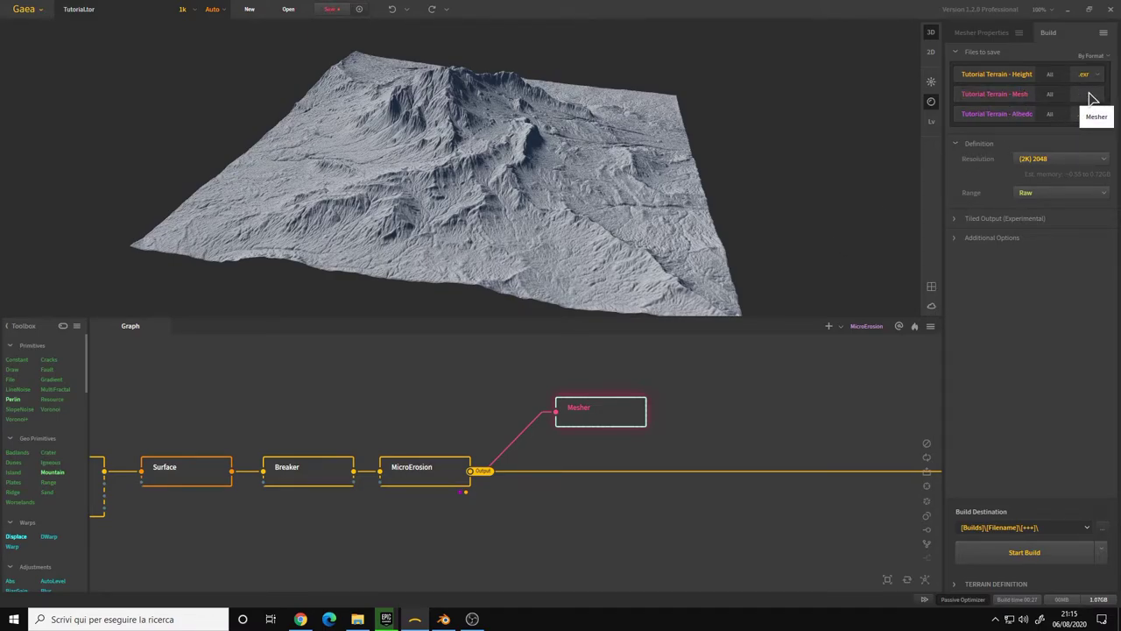
pyautogui.click(997, 33)
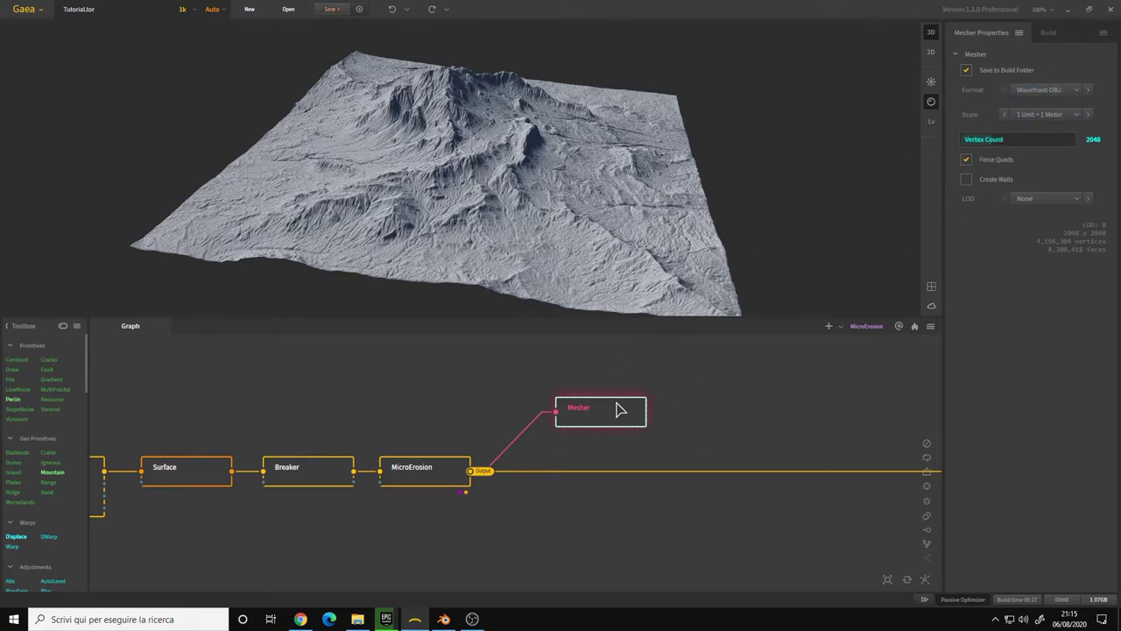
# Compare the build's resolution and range settings with the Mesher's own format, scale and vertex count.
pyautogui.click(1066, 35)
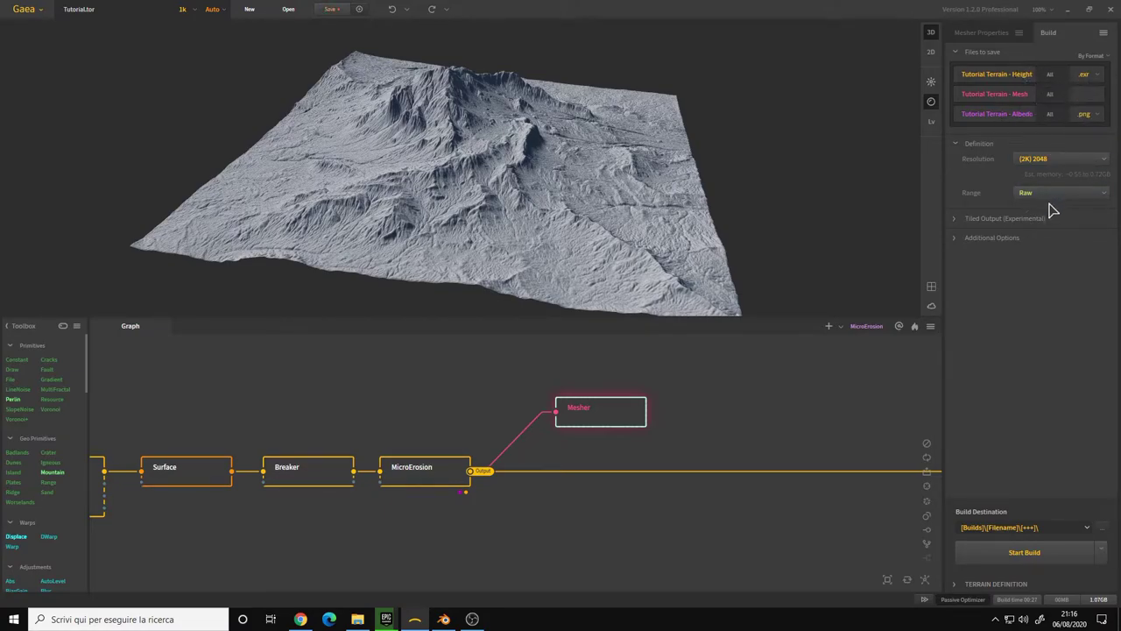
pyautogui.click(980, 32)
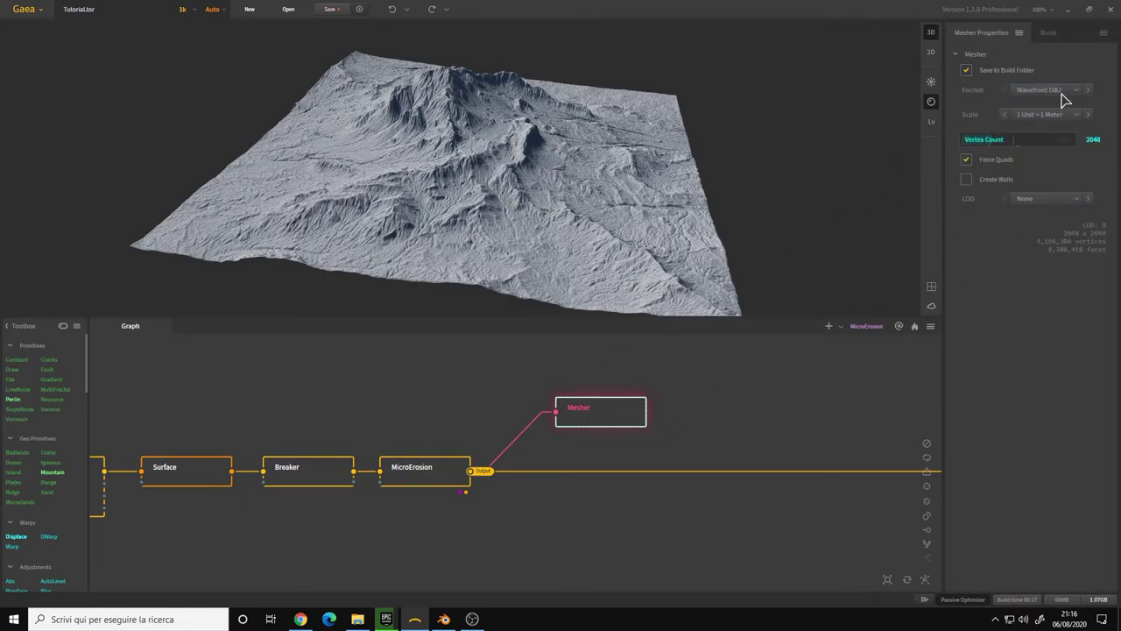
pyautogui.click(1049, 34)
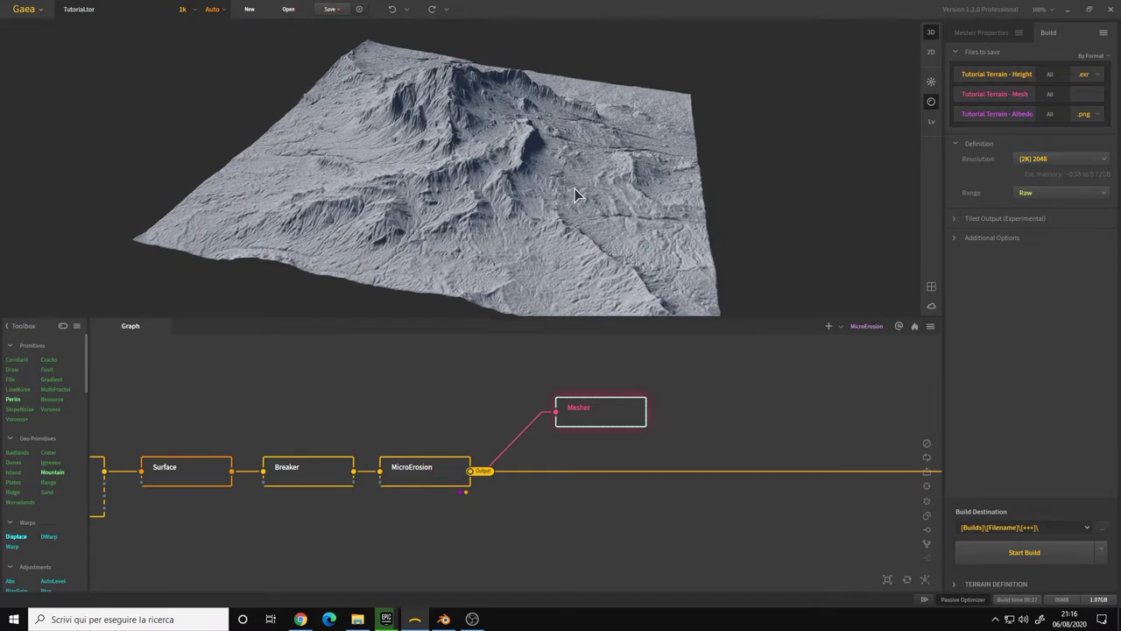
pyautogui.click(981, 32)
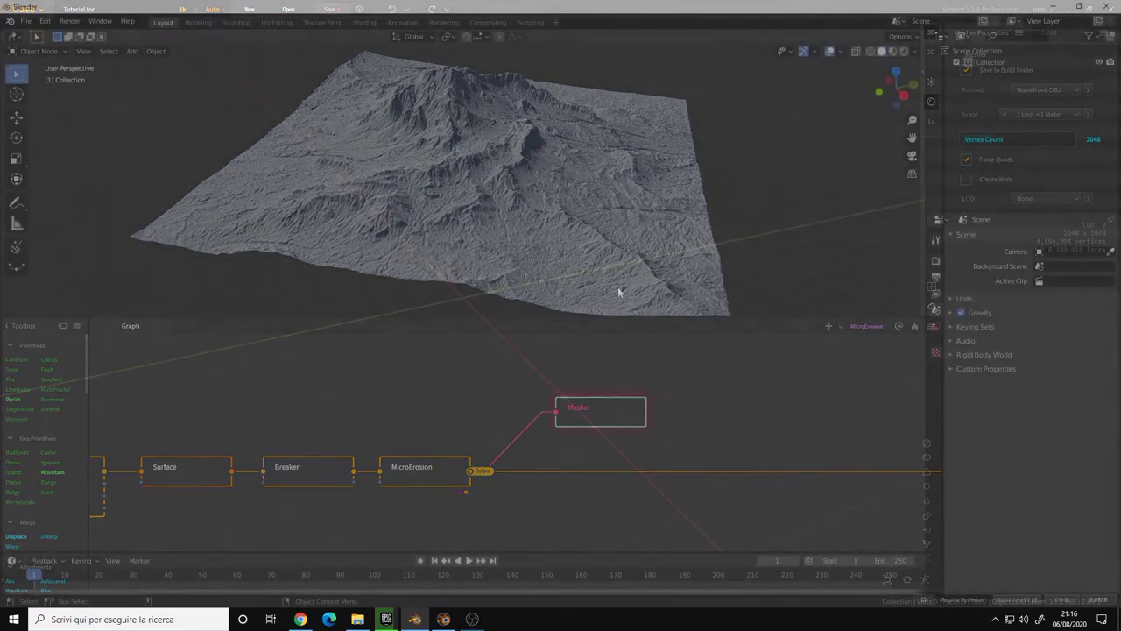
# Switch to Blender and import the Wavefront file Tutorial Terrain - Mesh 1 unit = 1 meter.obj with the default options.
pyautogui.moveTo(528, 292); pyautogui.dragTo(535, 288, button='middle')
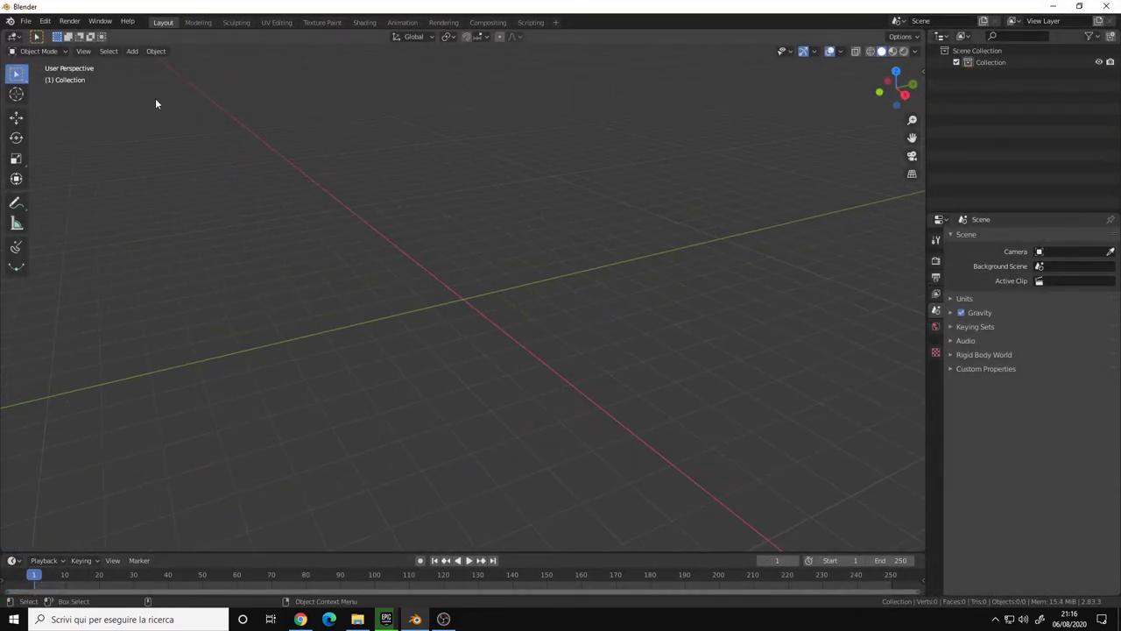
pyautogui.click(27, 23)
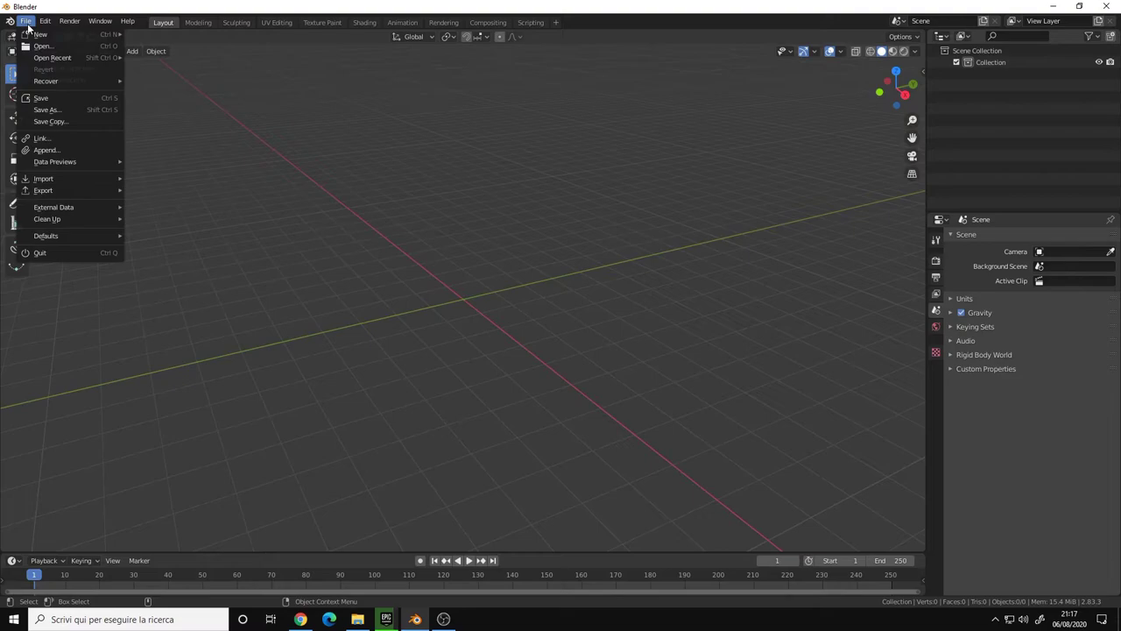
pyautogui.moveTo(85, 184)
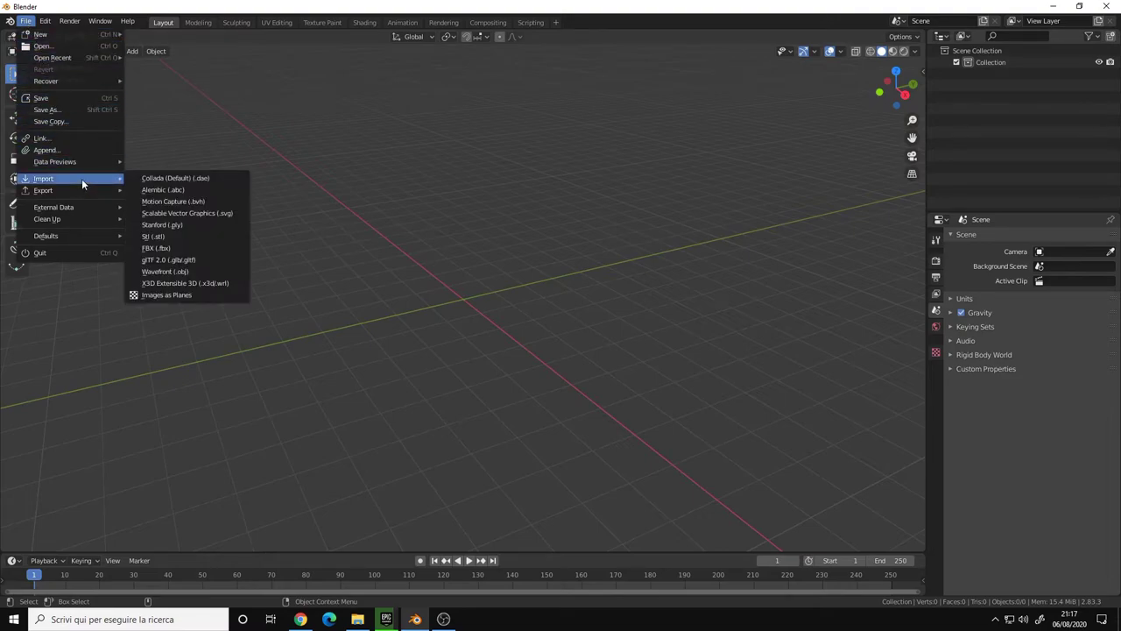
pyautogui.click(194, 272)
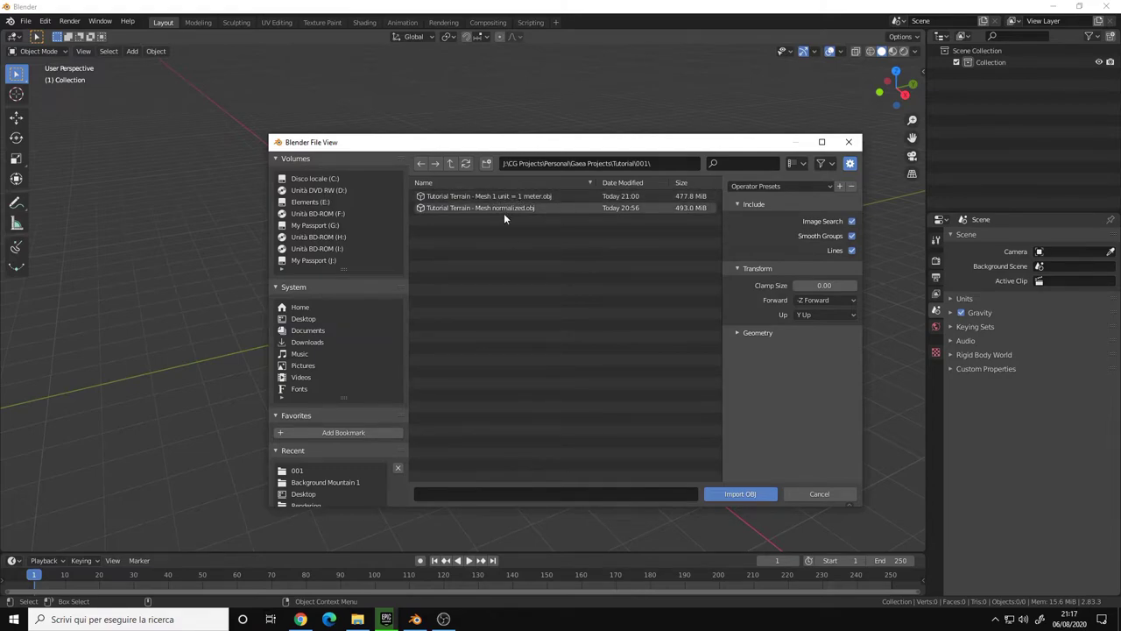
pyautogui.click(513, 198)
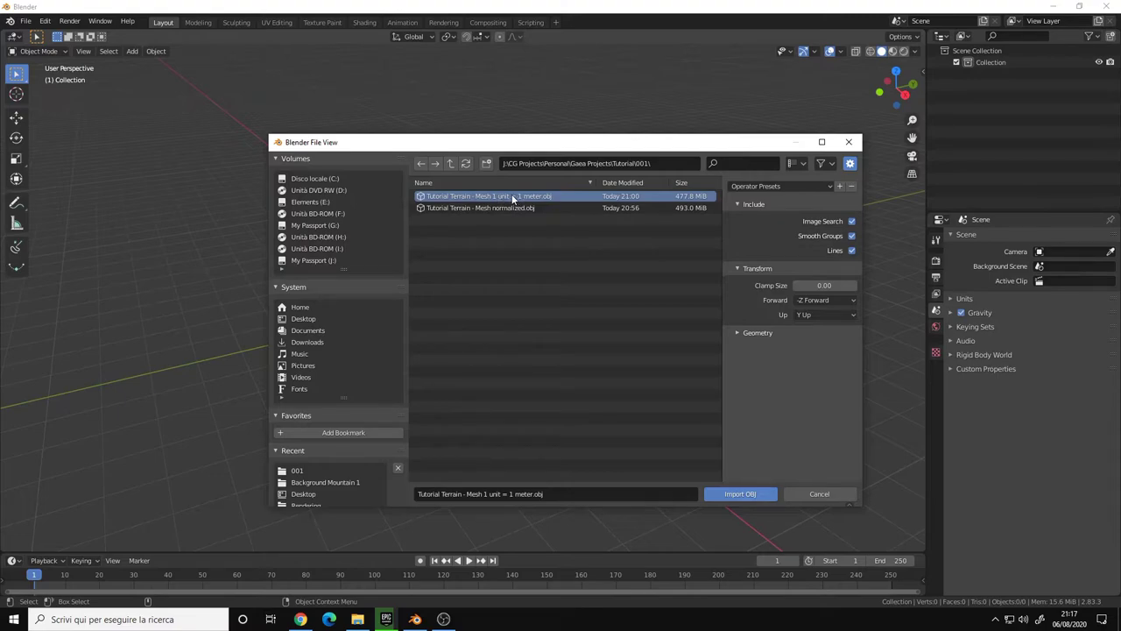
pyautogui.click(534, 206)
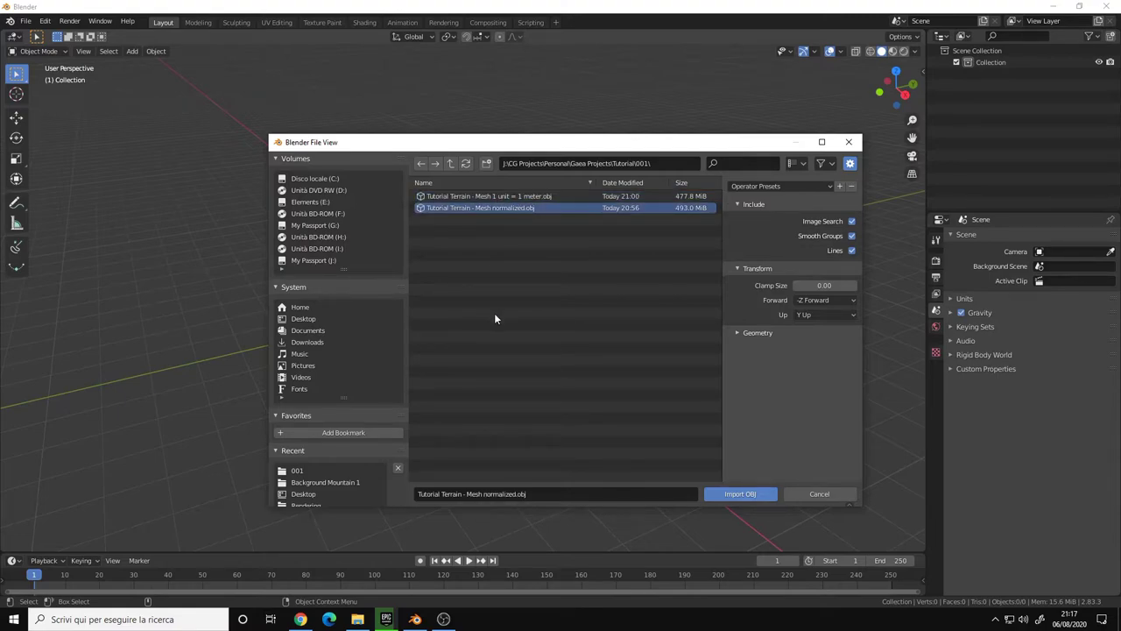
pyautogui.click(533, 196)
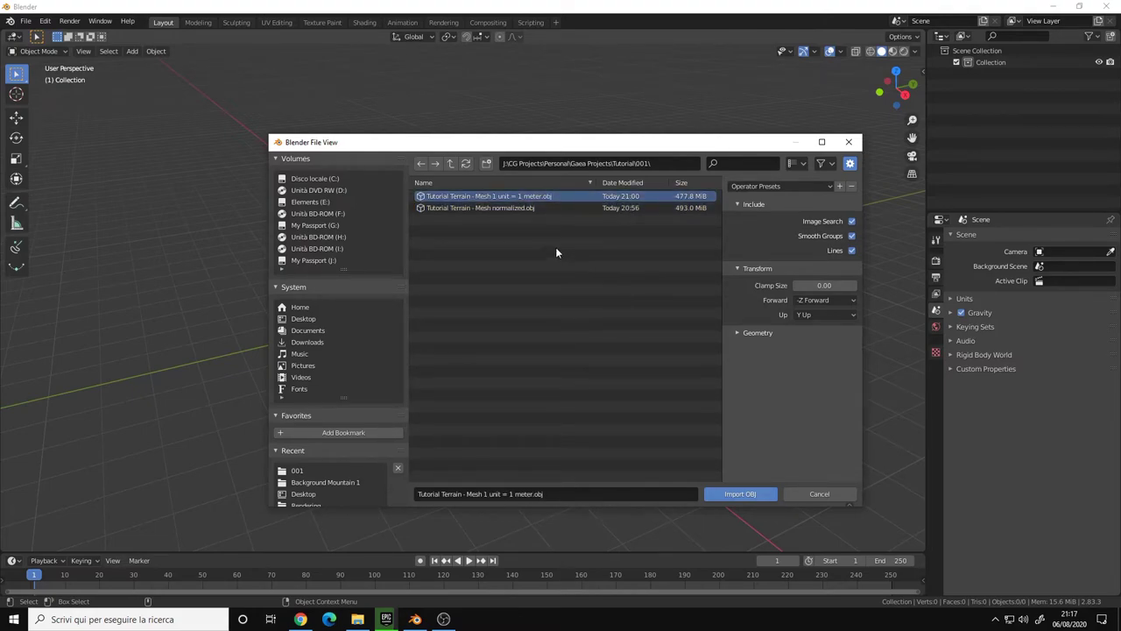
pyautogui.click(743, 494)
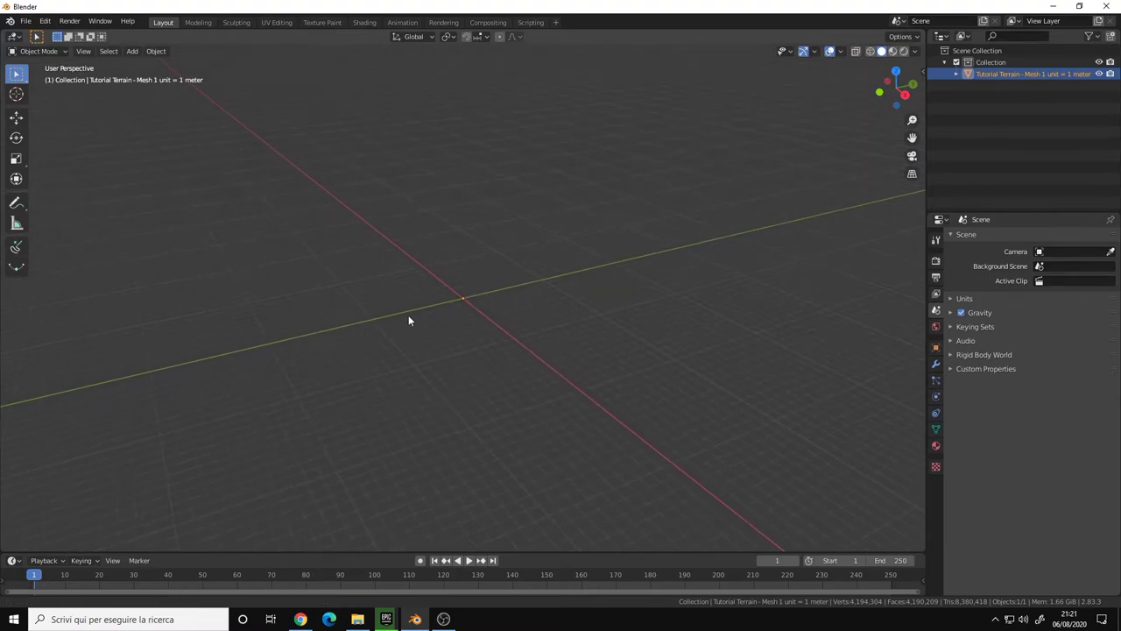
# Extend the 3D viewport's clipping end distance to 100000 m.
pyautogui.scroll(-8, 506, 291)
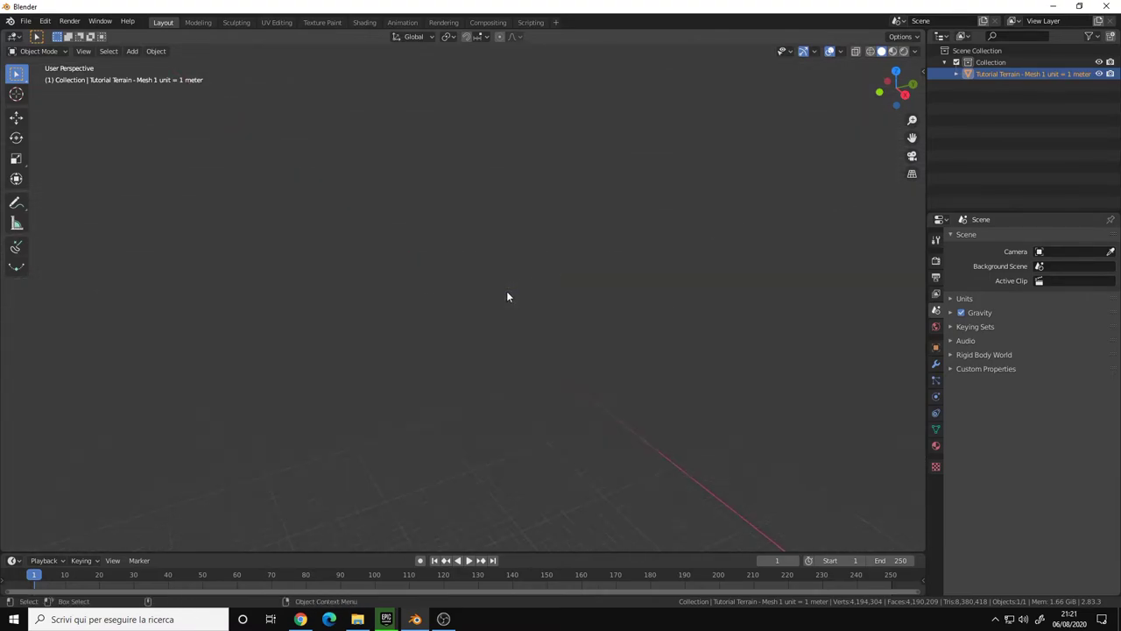
pyautogui.scroll(-8, 507, 290)
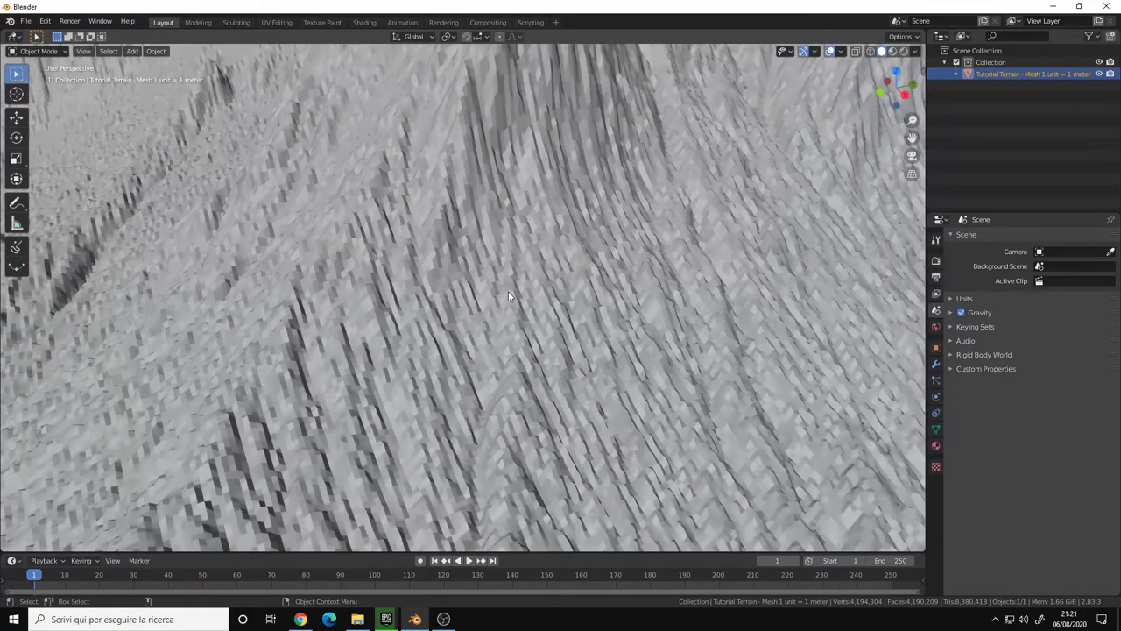
pyautogui.scroll(-7, 508, 291)
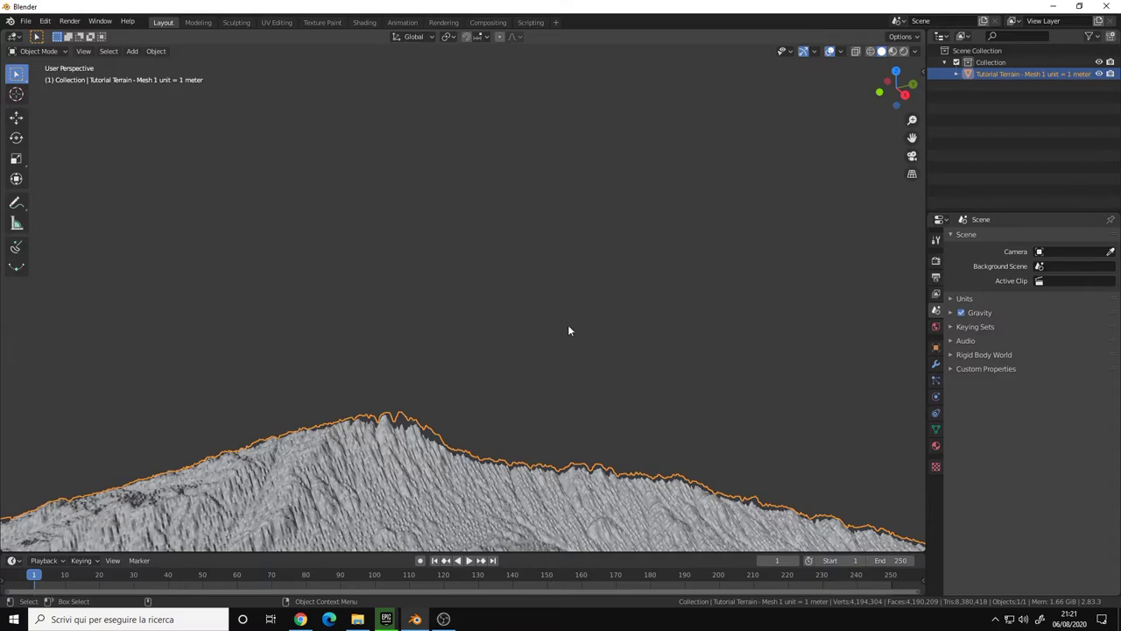
pyautogui.scroll(3, 529, 295)
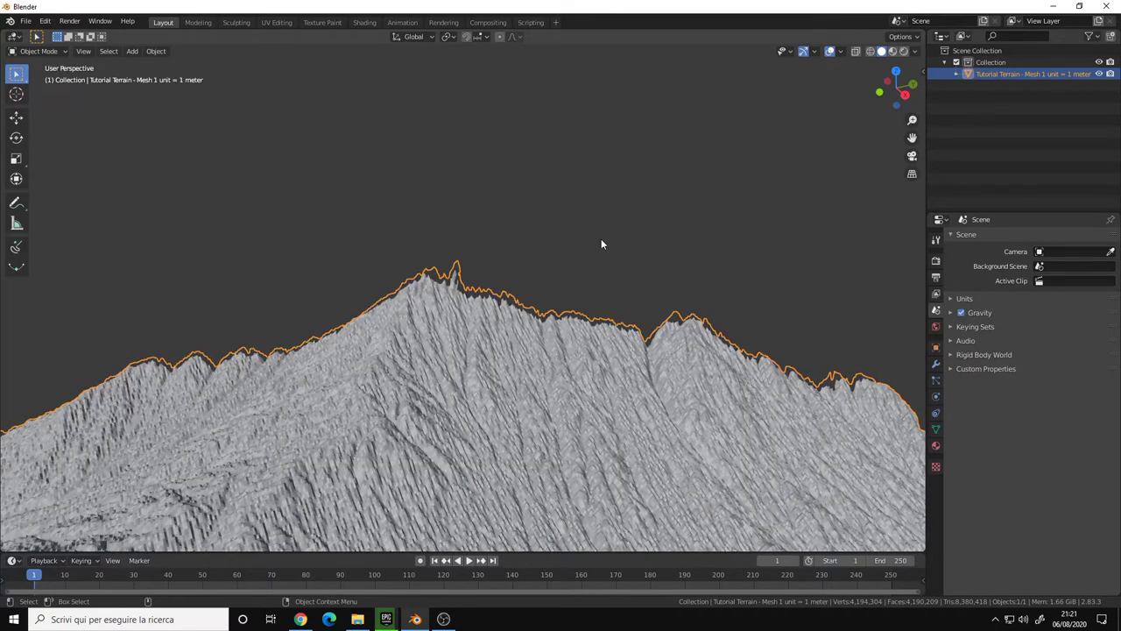
pyautogui.press('n')
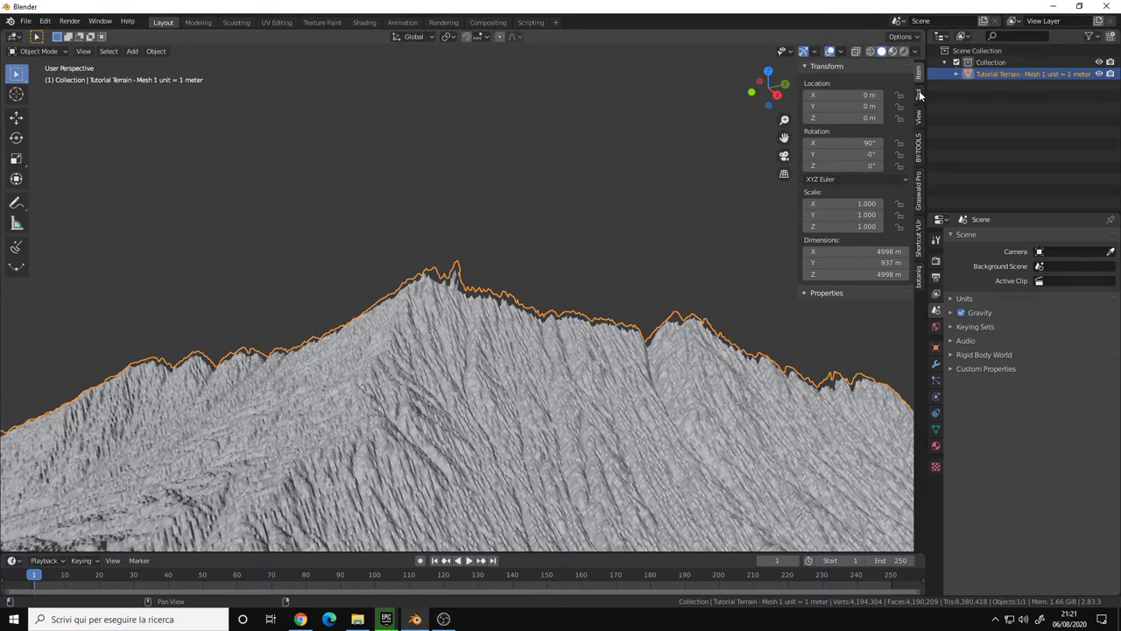
pyautogui.click(918, 125)
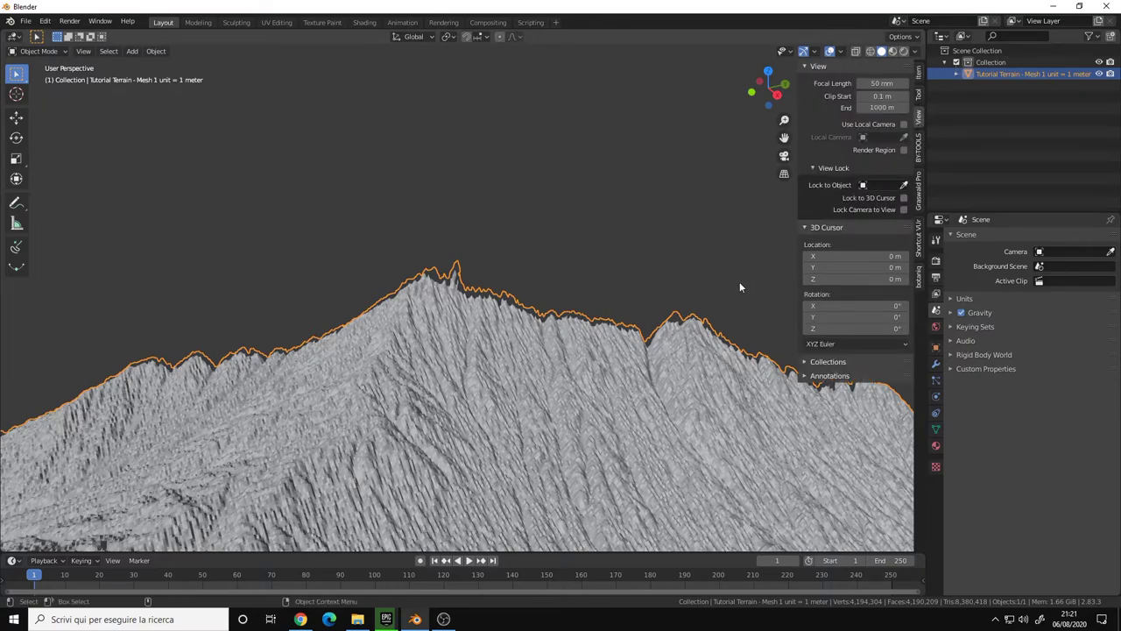
pyautogui.click(885, 107)
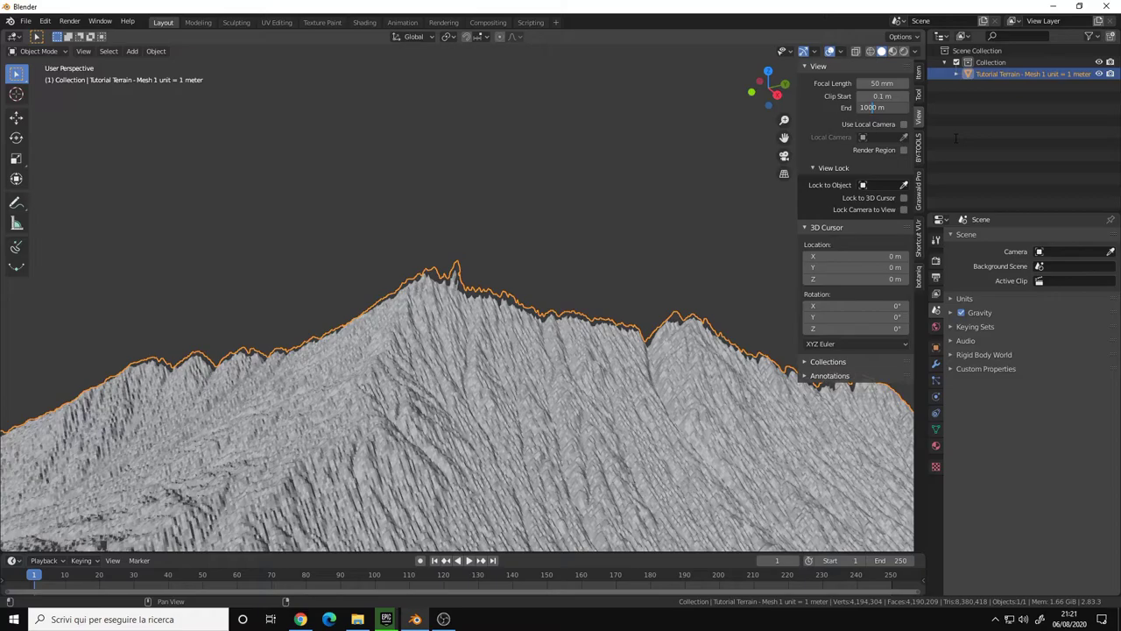
pyautogui.press('Return')
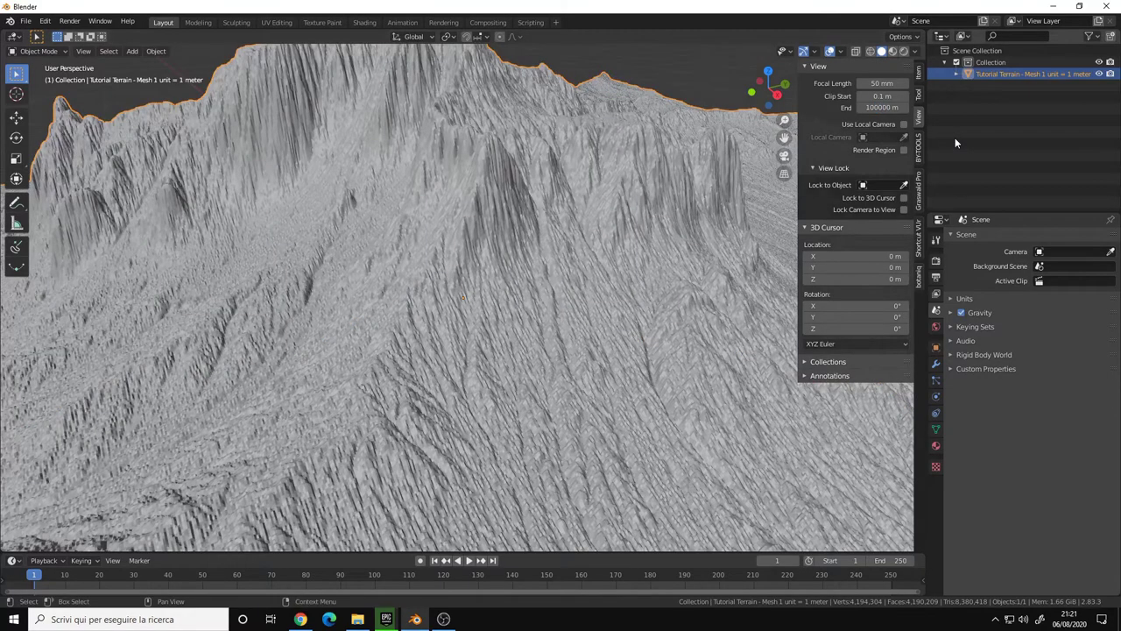
# Examine the whole imported terrain mesh from a distance and close to its mountain ridges.
pyautogui.moveTo(613, 321); pyautogui.dragTo(429, 342, button='middle')
pyautogui.scroll(-10, 524, 336)
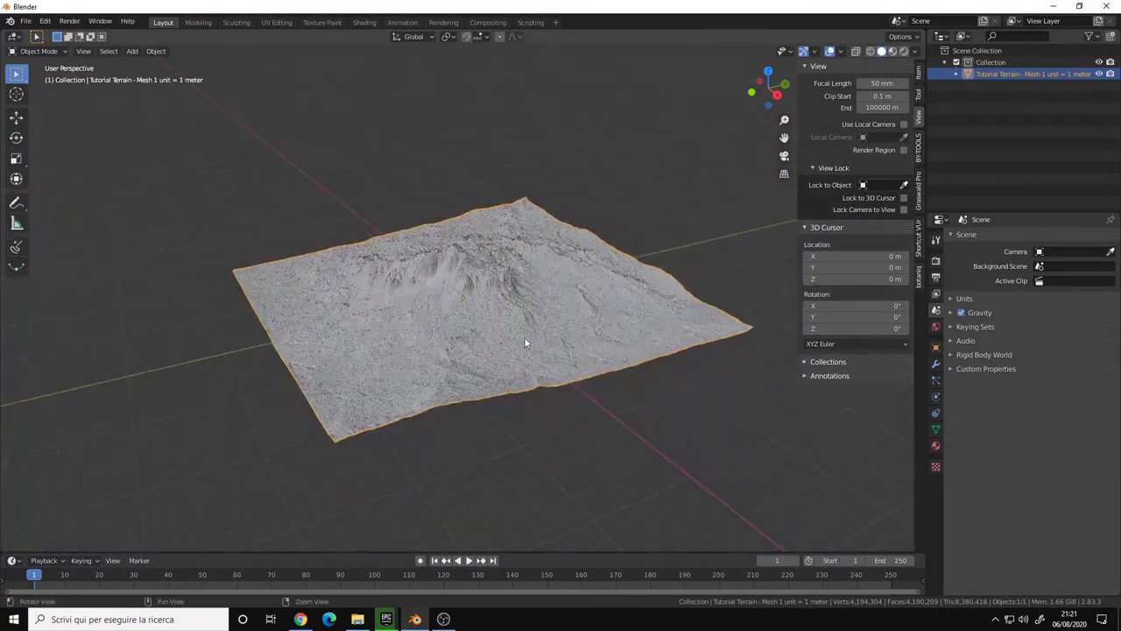
pyautogui.moveTo(520, 332)
pyautogui.mouseDown(button='middle')
pyautogui.moveTo(489, 346)
pyautogui.moveTo(524, 318)
pyautogui.moveTo(525, 336)
pyautogui.moveTo(506, 324)
pyautogui.moveTo(511, 350)
pyautogui.moveTo(516, 325)
pyautogui.moveTo(498, 351)
pyautogui.moveTo(518, 324)
pyautogui.mouseUp(button='middle')
pyautogui.scroll(2, 515, 341)
pyautogui.scroll(4, 566, 318)
pyautogui.keyDown('ctrl'); pyautogui.moveTo(609, 310); pyautogui.dragTo(612, 303, button='middle'); pyautogui.keyUp('ctrl')
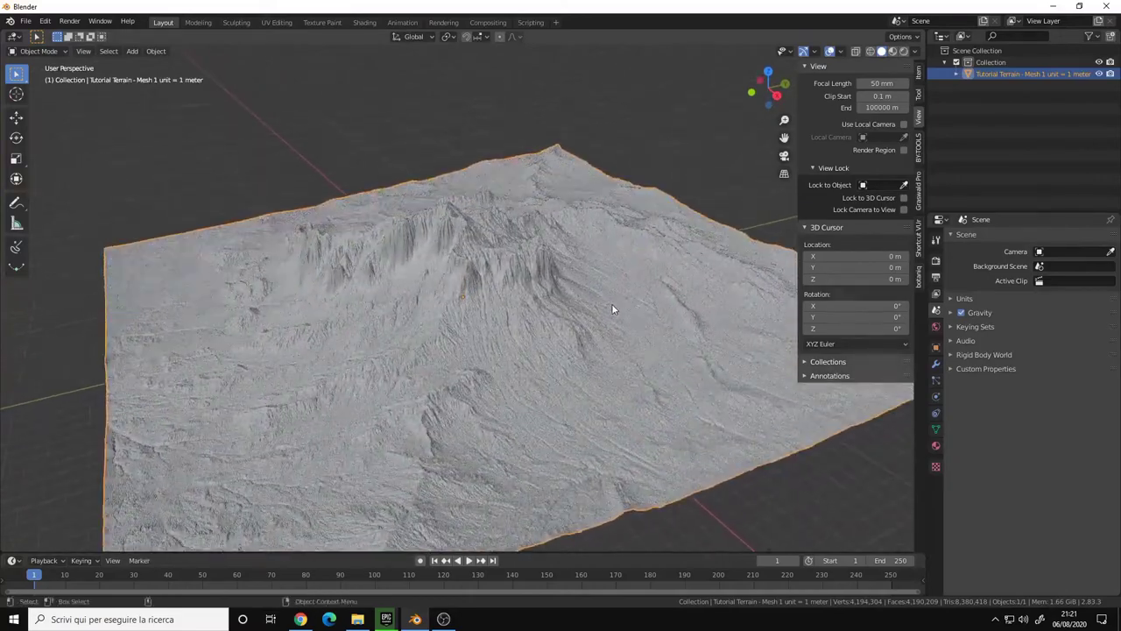
# Set the viewport's clipping end distance back to 1000 m.
pyautogui.click(878, 107)
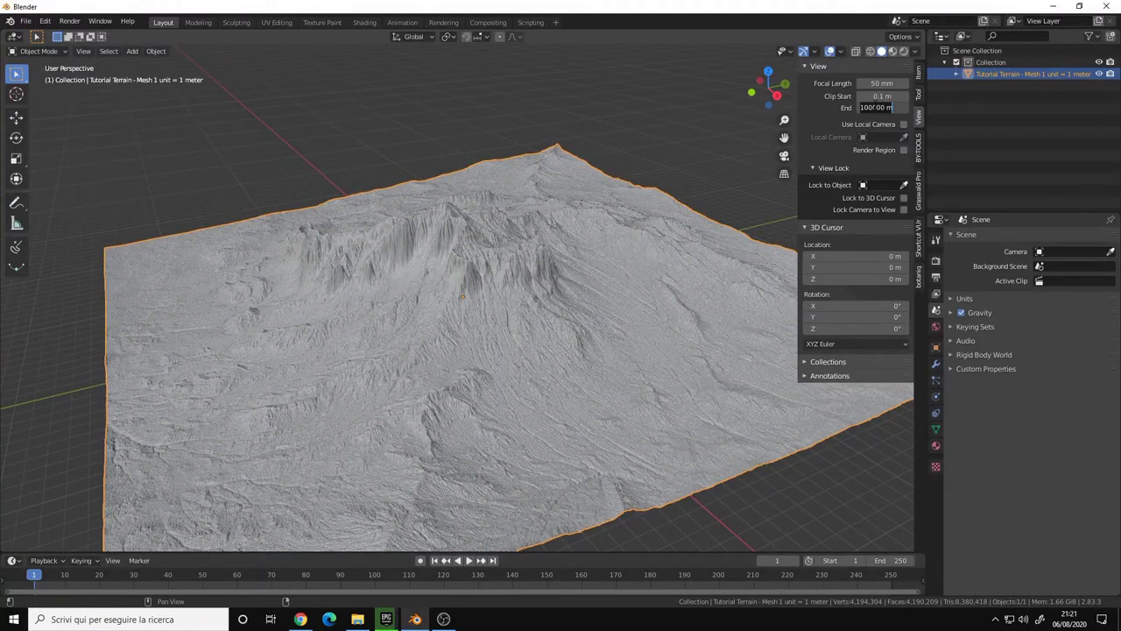
pyautogui.click(874, 107)
pyautogui.press('Return')
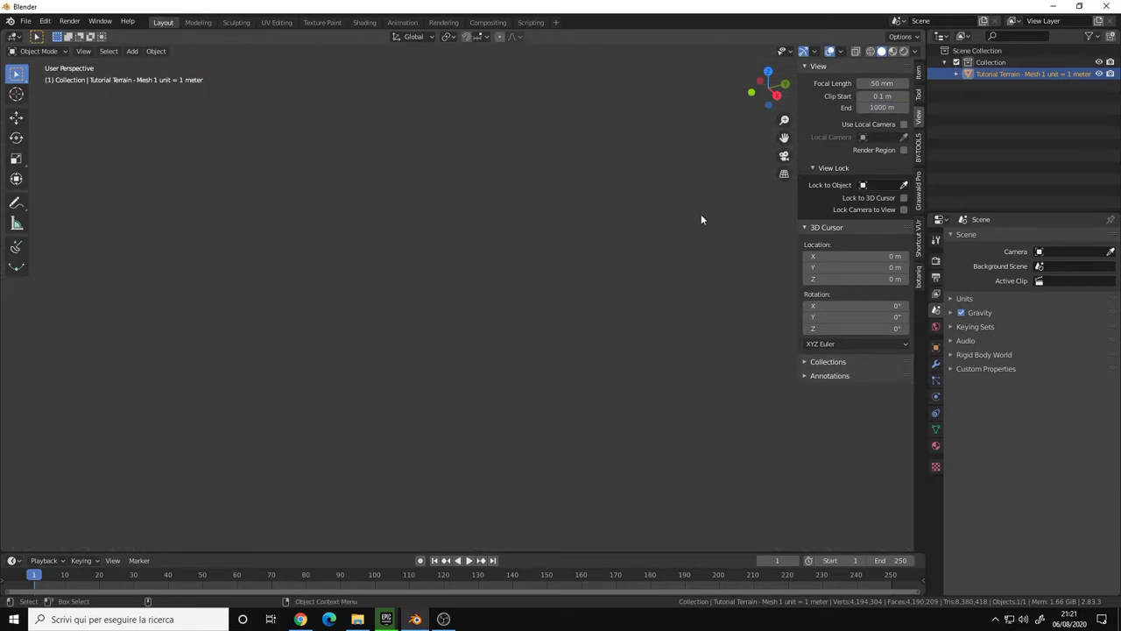
# Hide the sidebar, scale the terrain mesh down uniformly in several passes, and frame it in the viewport.
pyautogui.press('n')
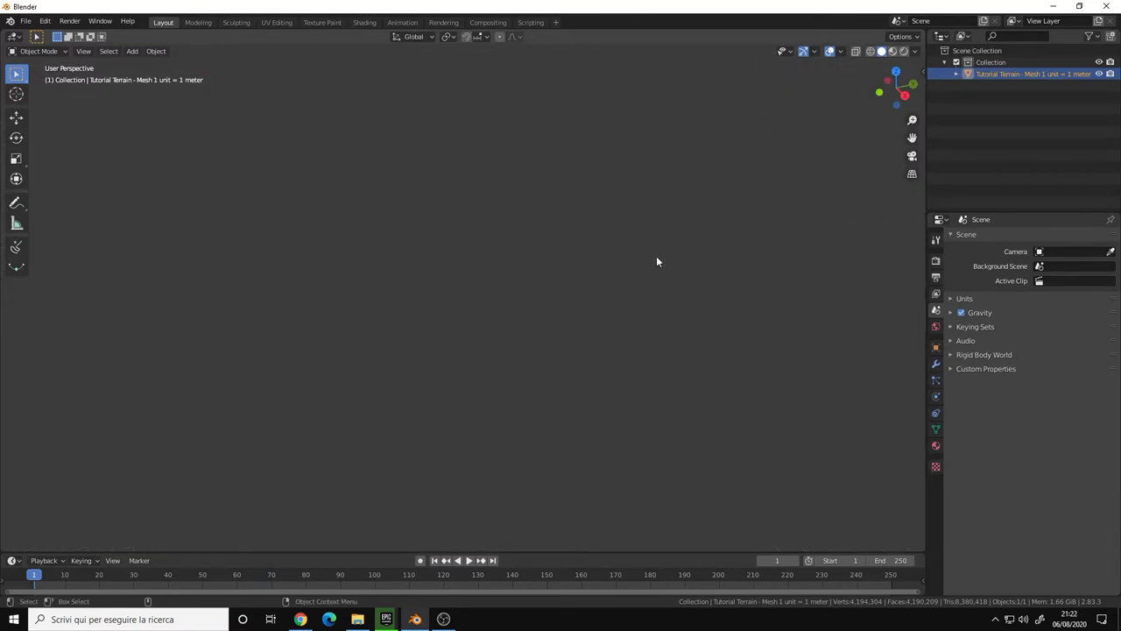
pyautogui.press('s')
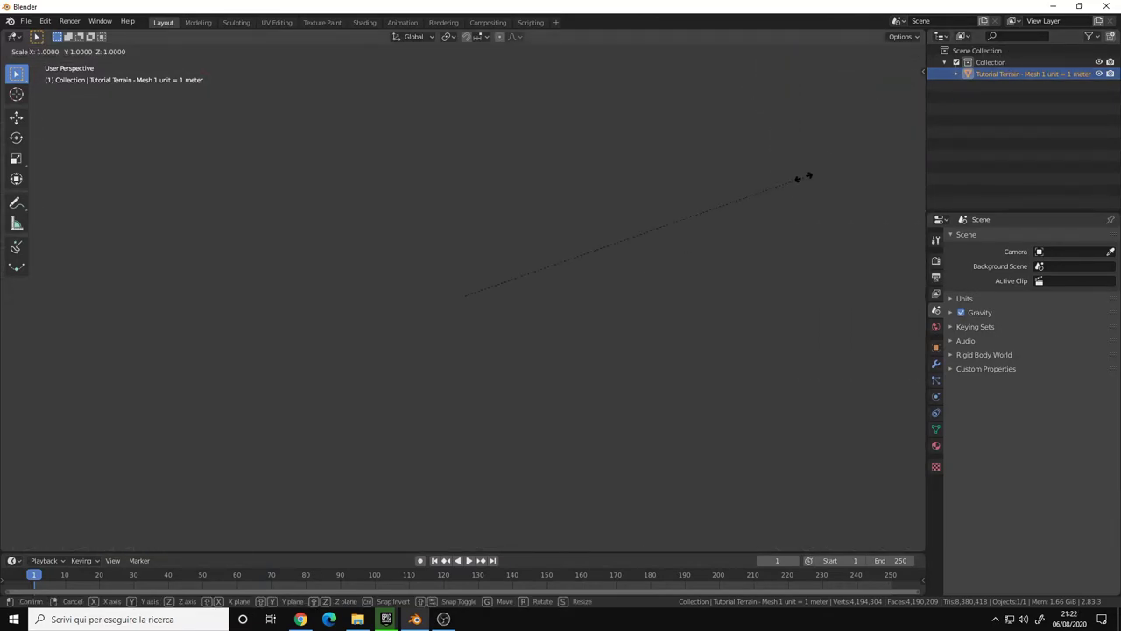
pyautogui.click(476, 275)
pyautogui.press('s')
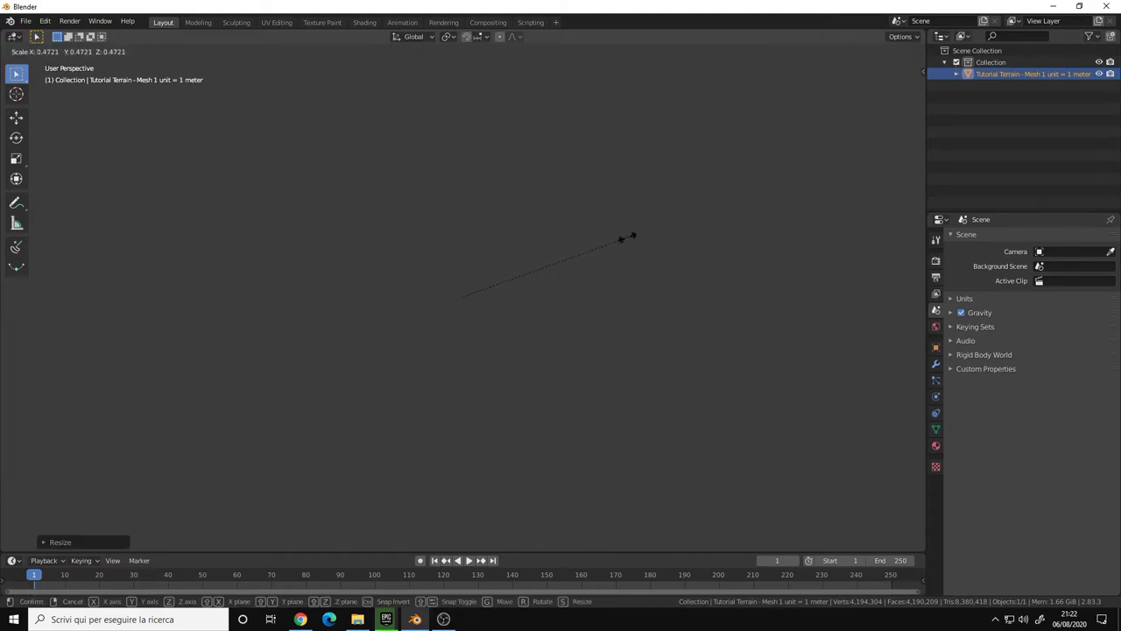
pyautogui.click(668, 226)
pyautogui.press('s')
pyautogui.click(551, 263)
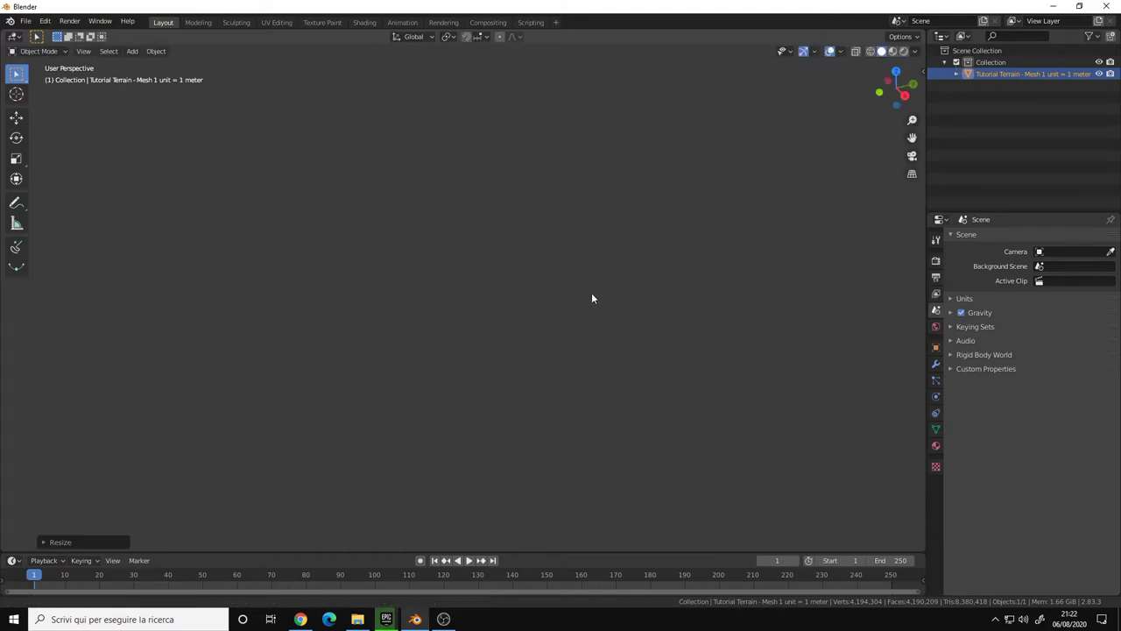
pyautogui.press('KP_Decimal')
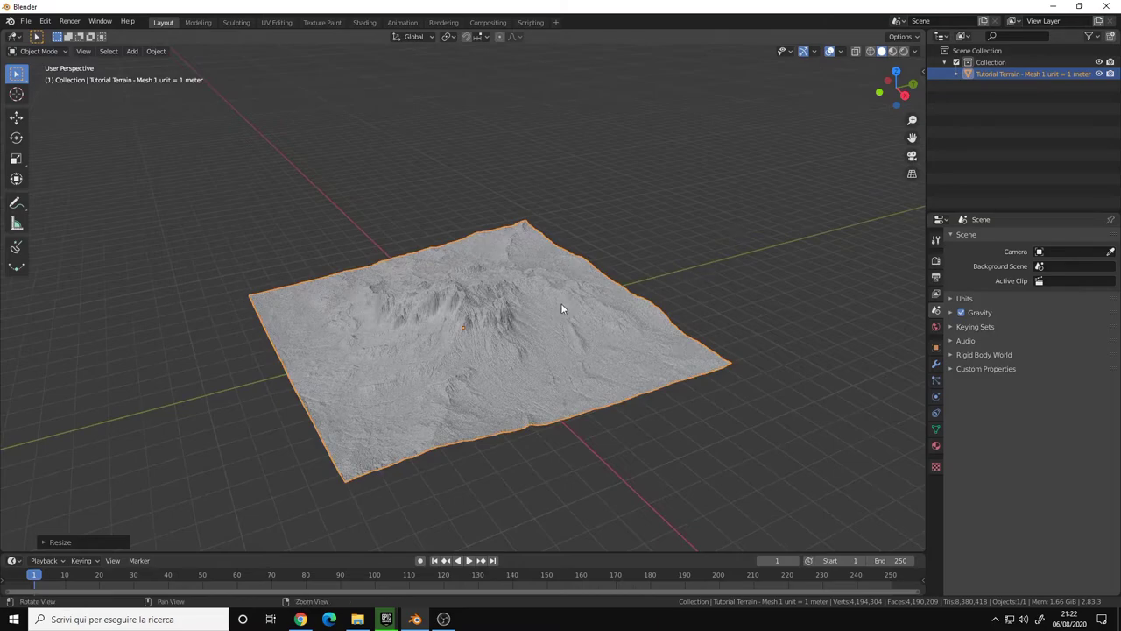
# Shrink the terrain further to a small patch at the grid origin and frame it again.
pyautogui.keyDown('shift'); pyautogui.moveTo(560, 304); pyautogui.dragTo(569, 276, button='middle'); pyautogui.keyUp('shift')
pyautogui.press('s')
pyautogui.click(510, 274)
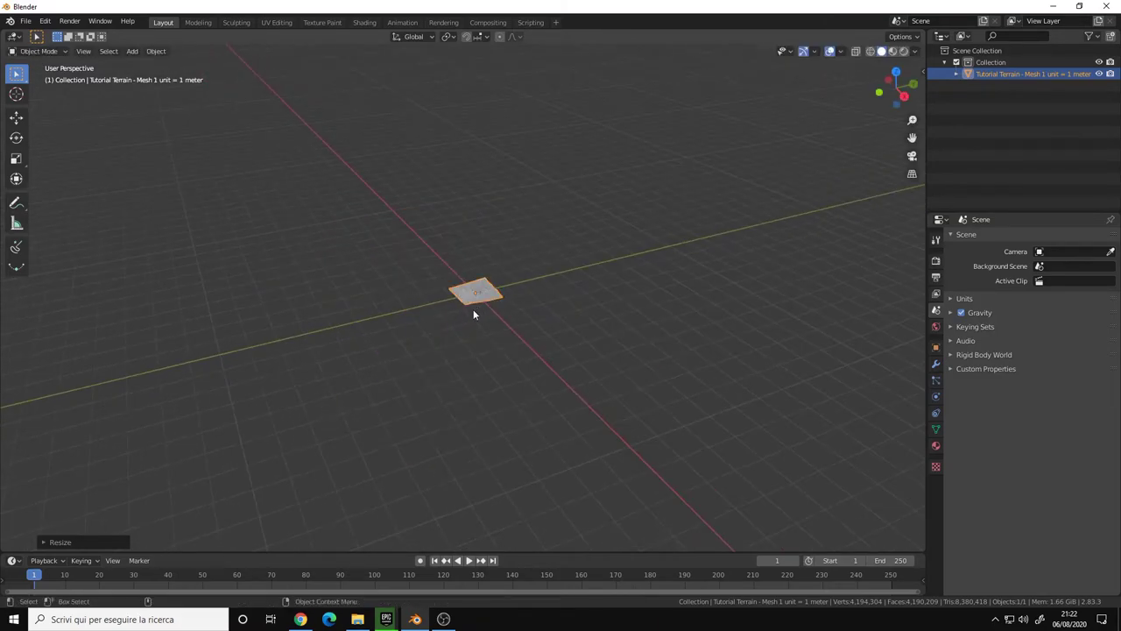
pyautogui.scroll(12, 673, 300)
pyautogui.press('KP_Decimal')
# Apply smooth shading to the terrain mesh and deselect it.
pyautogui.moveTo(663, 303); pyautogui.dragTo(566, 262, button='middle')
pyautogui.scroll(4, 689, 263)
pyautogui.scroll(3, 689, 262)
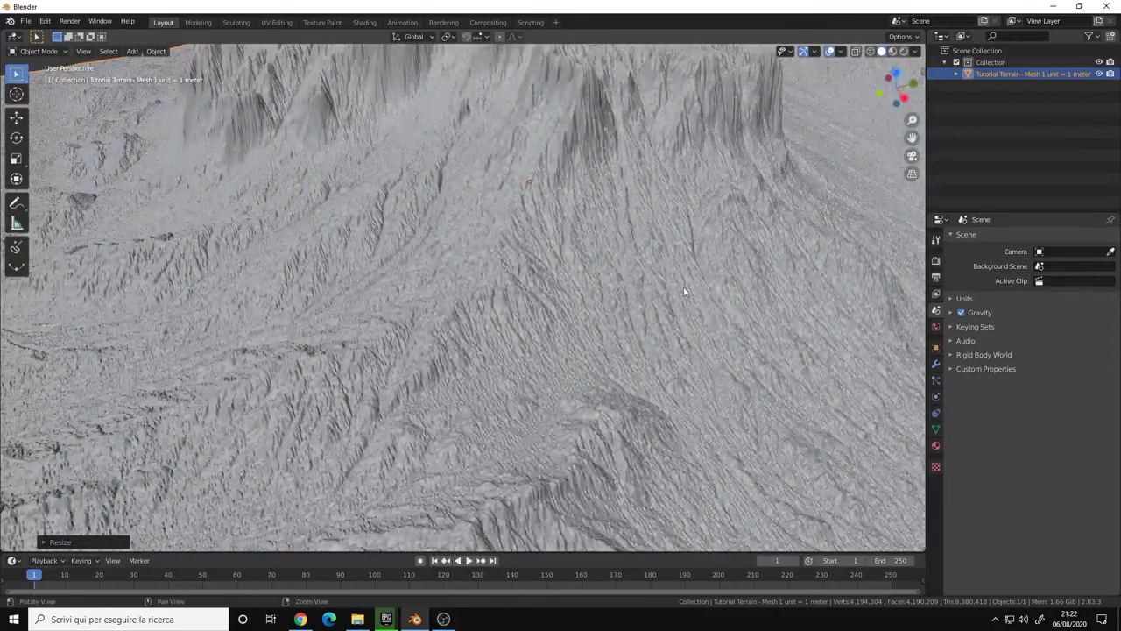
pyautogui.moveTo(689, 263); pyautogui.dragTo(599, 263, button='middle')
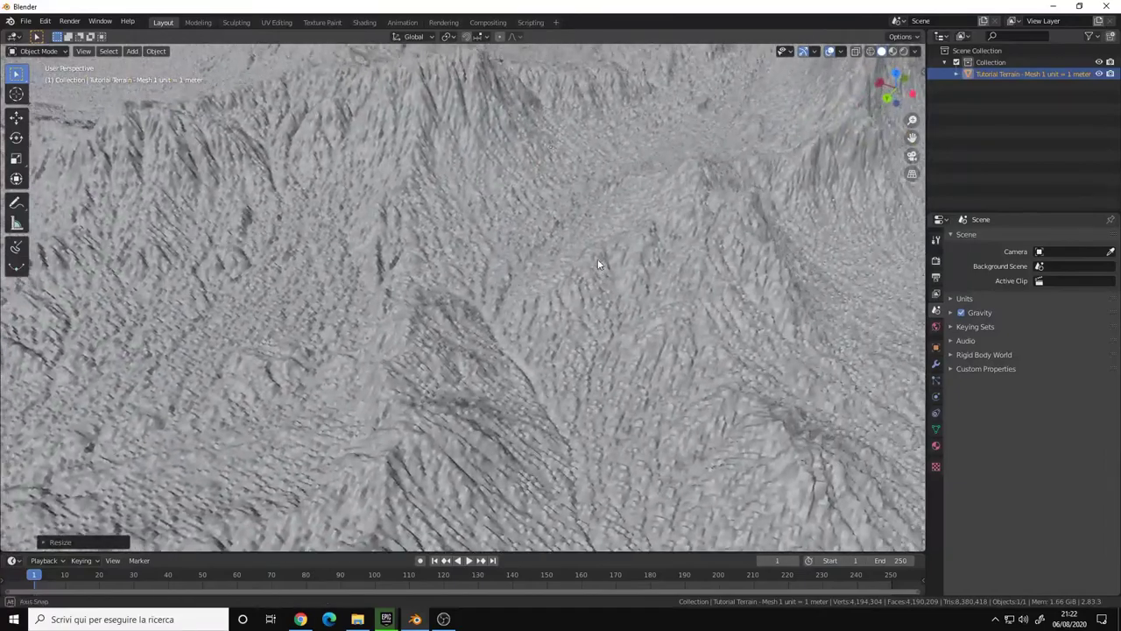
pyautogui.rightClick(517, 242)
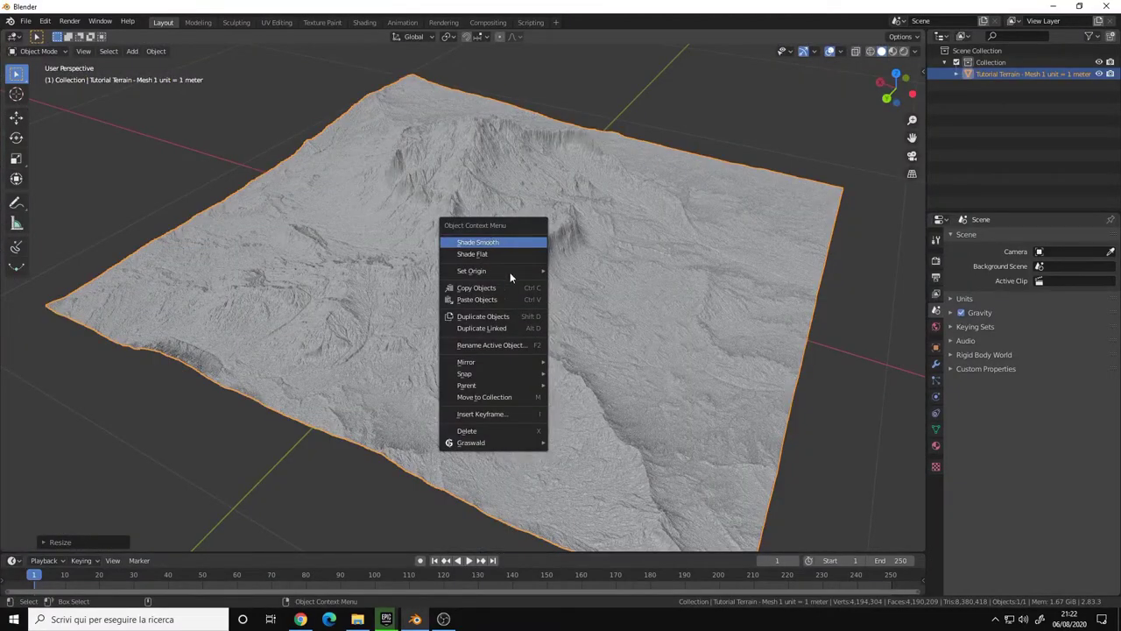
pyautogui.click(491, 243)
pyautogui.moveTo(442, 312); pyautogui.dragTo(538, 290, button='middle')
pyautogui.hotkey('alt', 'a')
# Examine the smooth-shaded terrain's surface and ridges from several sides and distances.
pyautogui.scroll(8, 613, 285)
pyautogui.moveTo(669, 273)
pyautogui.keyDown('alt'); pyautogui.mouseDown()
pyautogui.moveTo(626, 258)
pyautogui.moveTo(601, 275)
pyautogui.moveTo(651, 285)
pyautogui.mouseUp(); pyautogui.keyUp('alt')
pyautogui.keyDown('alt'); pyautogui.moveTo(651, 284); pyautogui.dragTo(503, 291, button='right'); pyautogui.keyUp('alt')
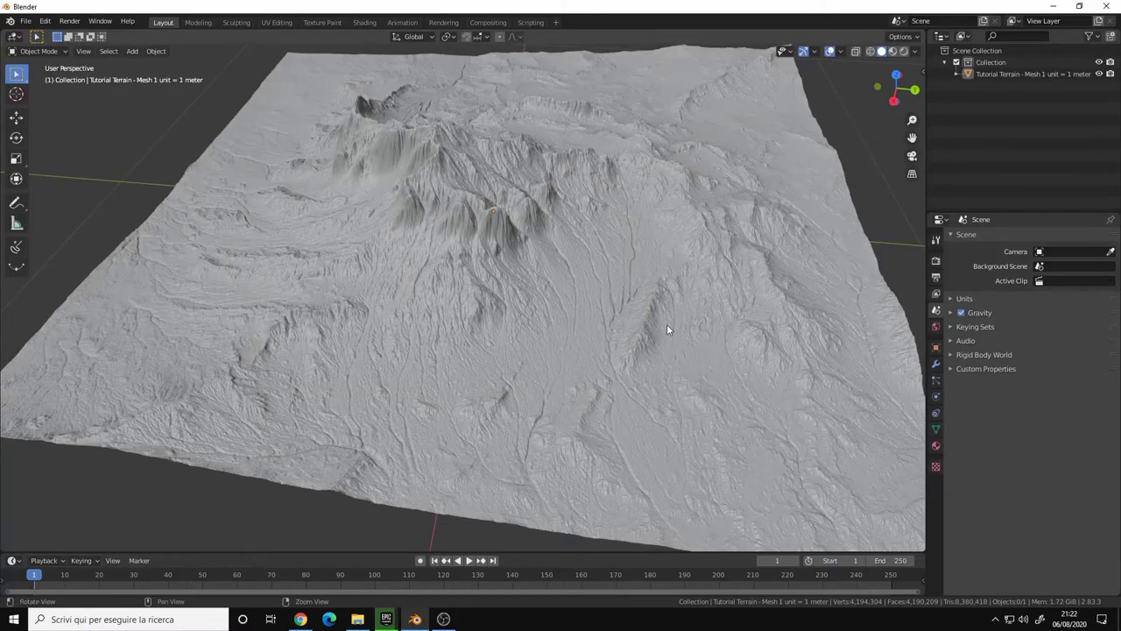
pyautogui.moveTo(666, 325); pyautogui.dragTo(484, 338, button='middle')
pyautogui.keyDown('alt'); pyautogui.moveTo(484, 338); pyautogui.dragTo(648, 341); pyautogui.keyUp('alt')
pyautogui.keyDown('alt'); pyautogui.moveTo(649, 341); pyautogui.dragTo(430, 349, button='right'); pyautogui.keyUp('alt')
pyautogui.keyDown('alt'); pyautogui.moveTo(429, 348); pyautogui.dragTo(579, 328, button='middle'); pyautogui.keyUp('alt')
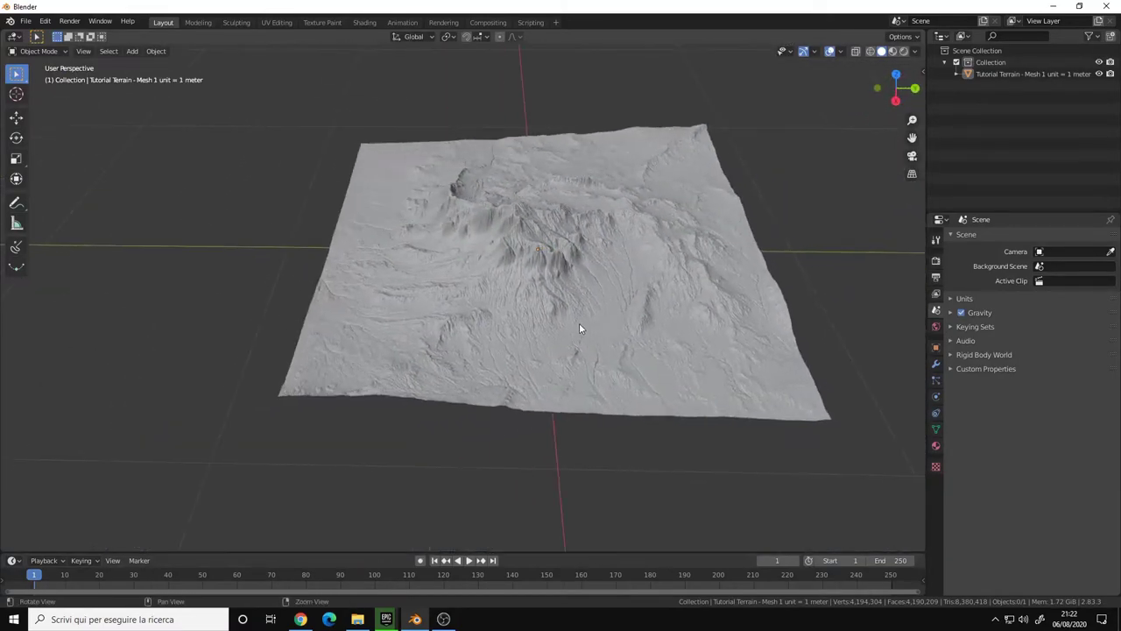
pyautogui.keyDown('alt'); pyautogui.moveTo(579, 328); pyautogui.dragTo(648, 307); pyautogui.keyUp('alt')
pyautogui.keyDown('alt'); pyautogui.moveTo(649, 306); pyautogui.dragTo(543, 299, button='right'); pyautogui.keyUp('alt')
pyautogui.keyDown('alt'); pyautogui.moveTo(544, 299); pyautogui.dragTo(538, 302); pyautogui.keyUp('alt')
pyautogui.moveTo(511, 279)
pyautogui.mouseDown(button='middle')
pyautogui.moveTo(485, 308)
pyautogui.moveTo(514, 299)
pyautogui.mouseUp(button='middle')
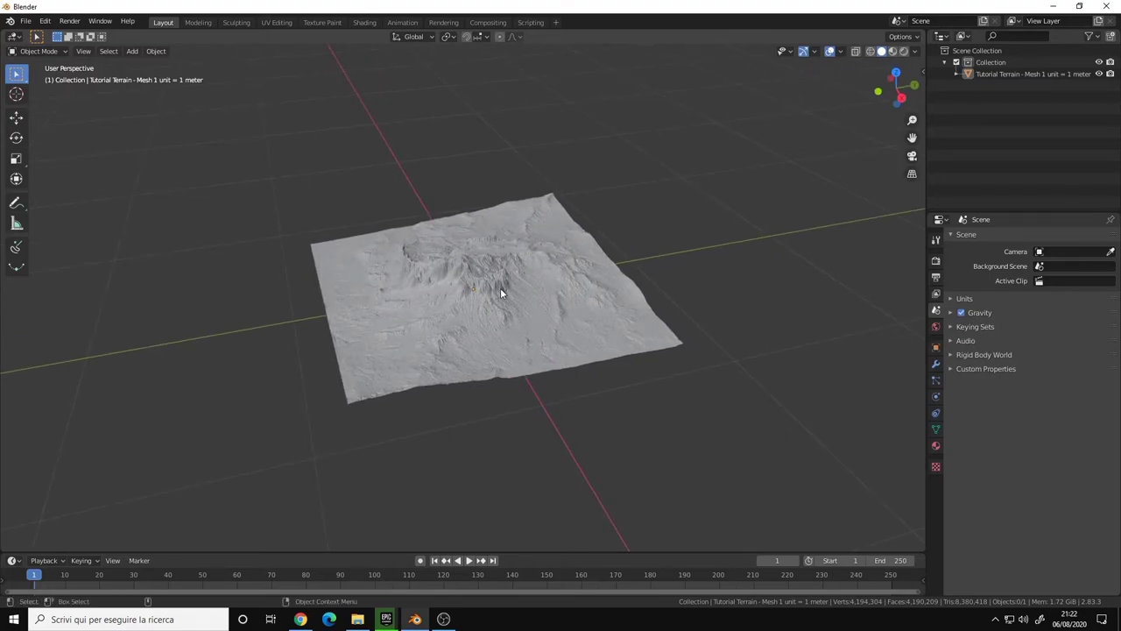
pyautogui.scroll(5, 525, 285)
pyautogui.scroll(-4, 502, 287)
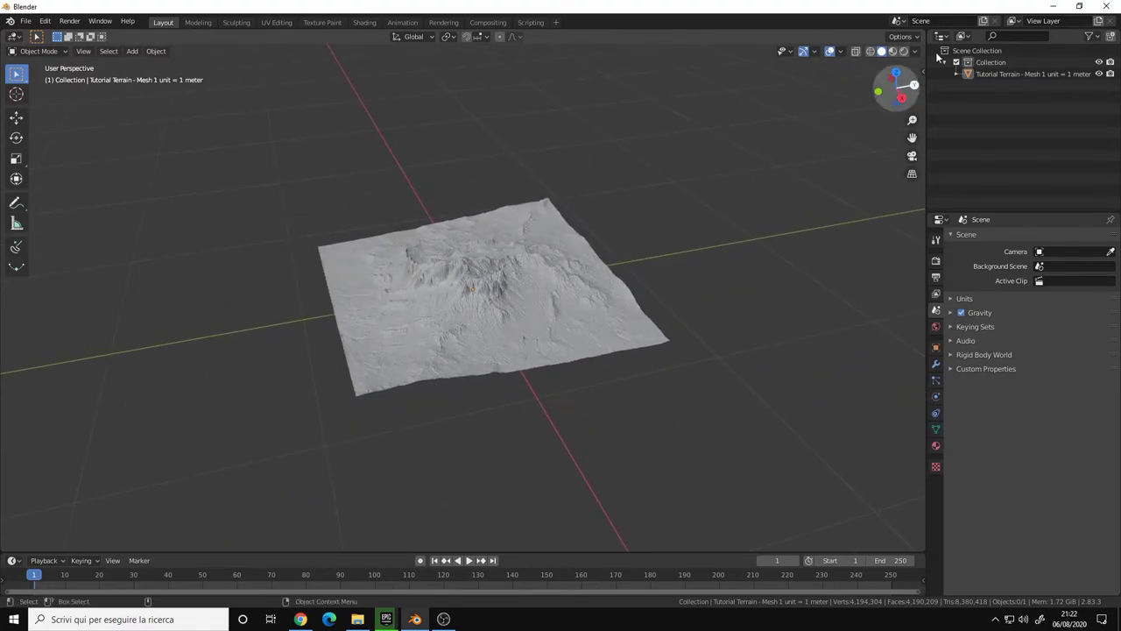
pyautogui.moveTo(484, 294); pyautogui.dragTo(512, 291, button='middle')
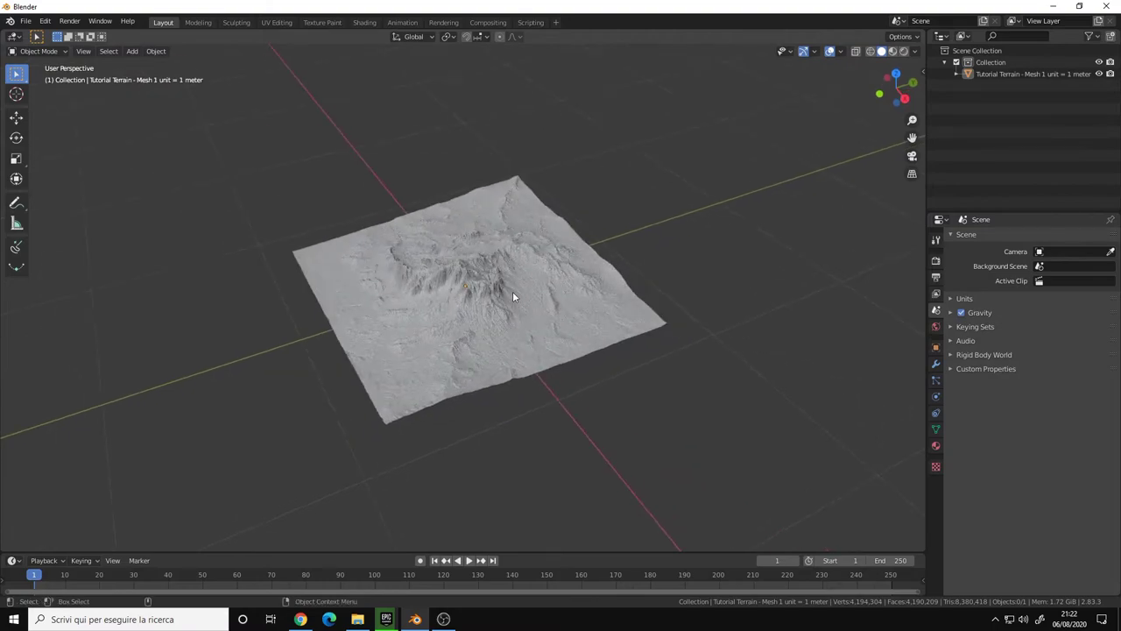
# Select the terrain and apply all its transforms.
pyautogui.click(512, 291)
pyautogui.hotkey('ctrl', 'a')
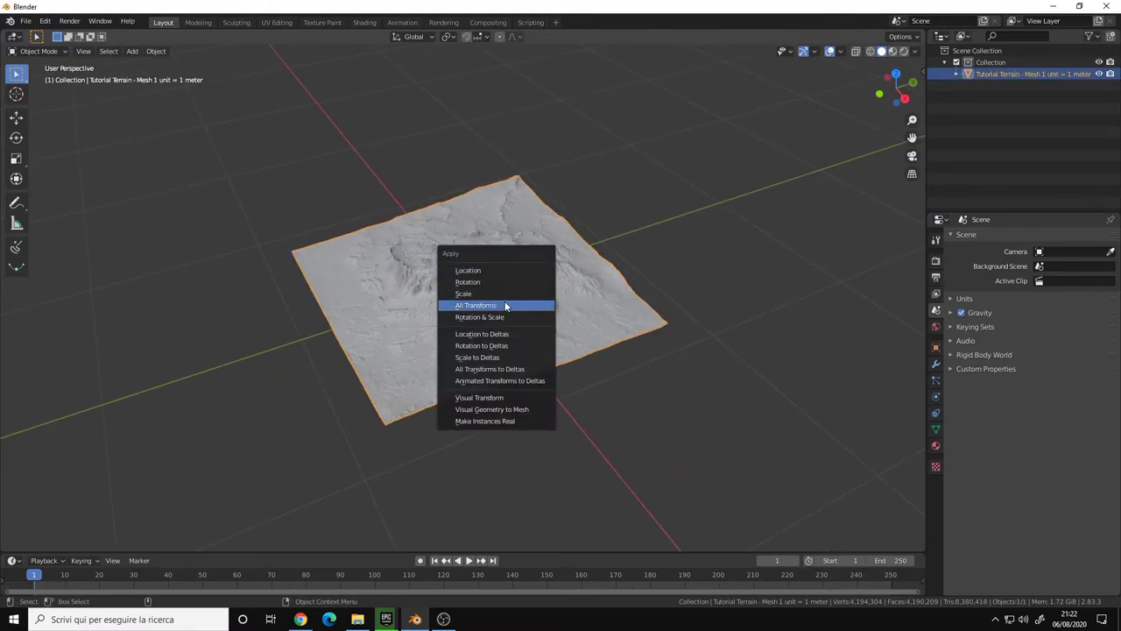
pyautogui.click(505, 305)
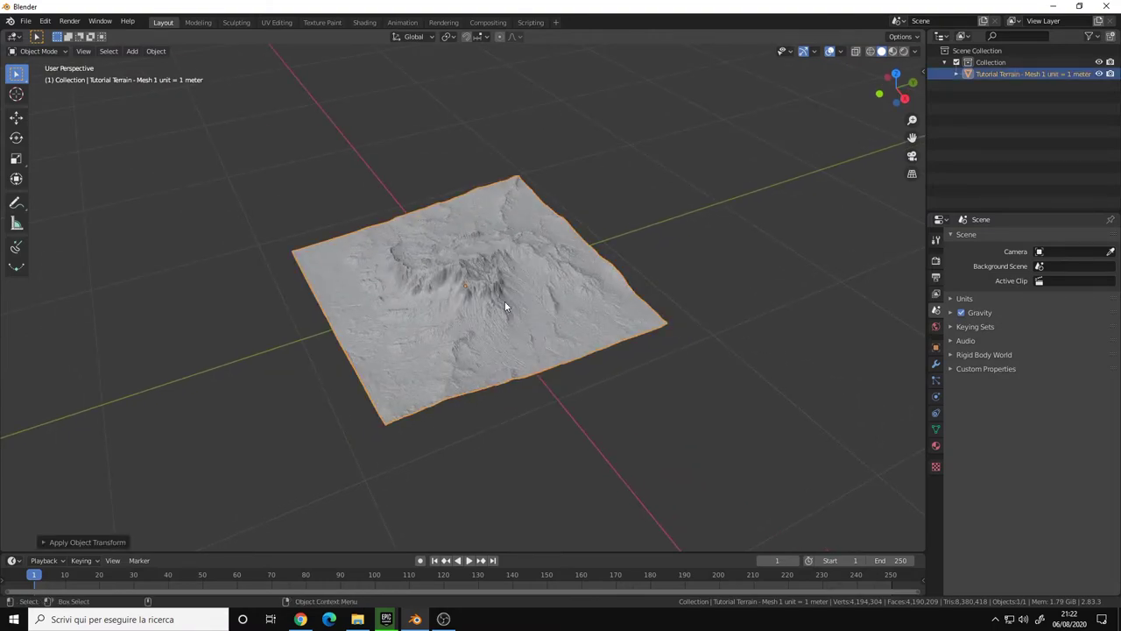
# Move the terrain about 1.3 m along the global Y axis, away from the origin, and deselect it.
pyautogui.moveTo(512, 284); pyautogui.dragTo(596, 263, button='middle')
pyautogui.scroll(-3, 502, 289)
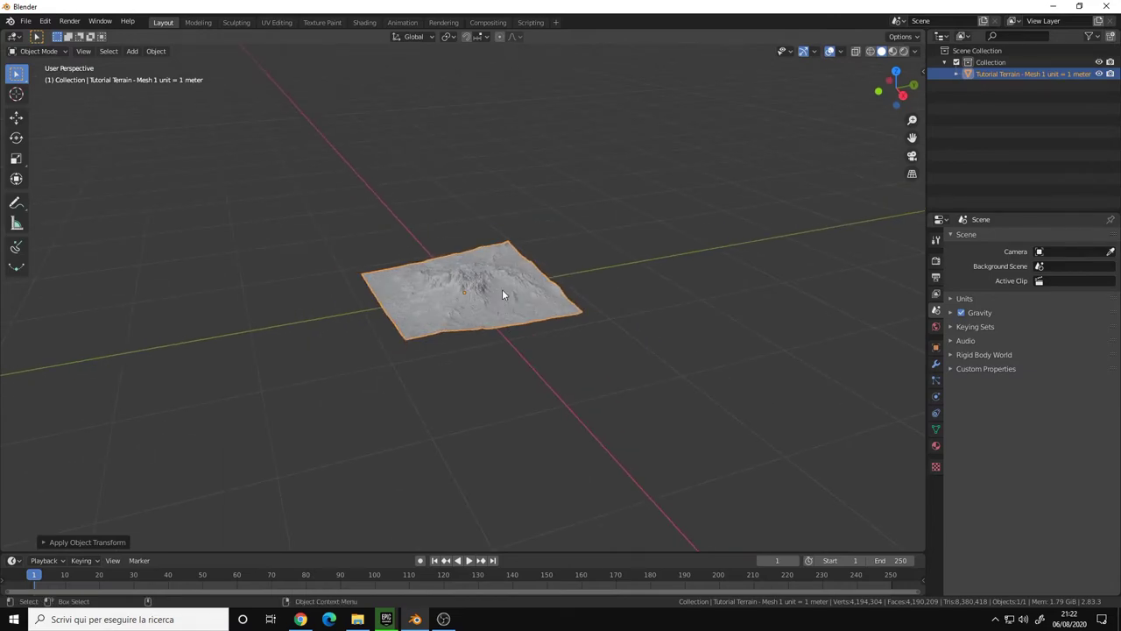
pyautogui.press('g')
pyautogui.press('y')
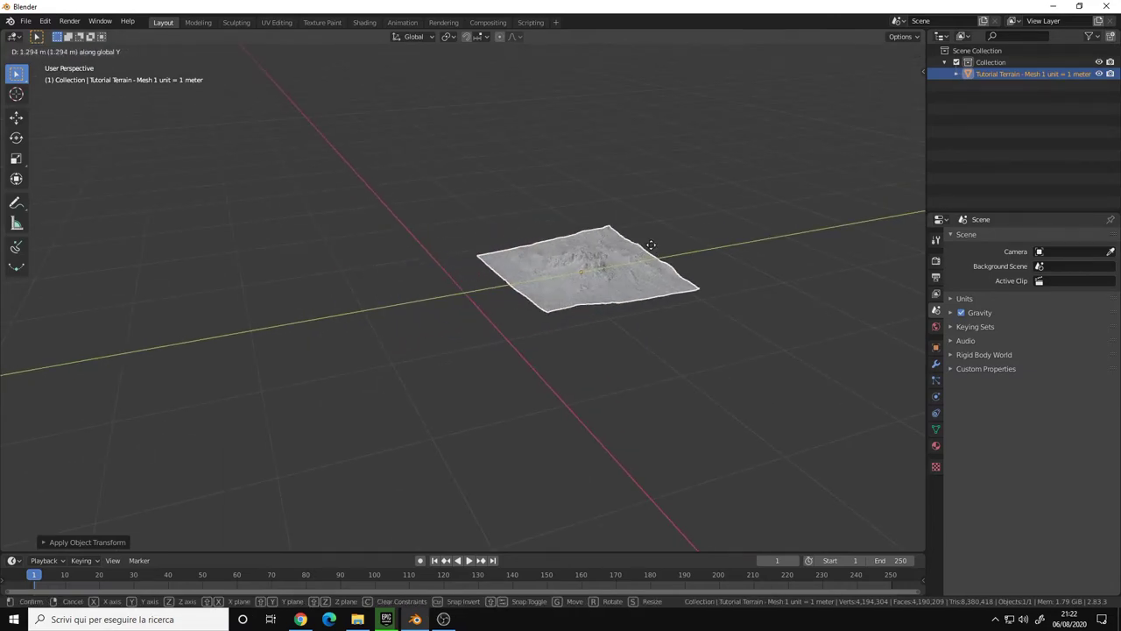
pyautogui.click(647, 248)
pyautogui.moveTo(603, 284); pyautogui.dragTo(533, 301, button='middle')
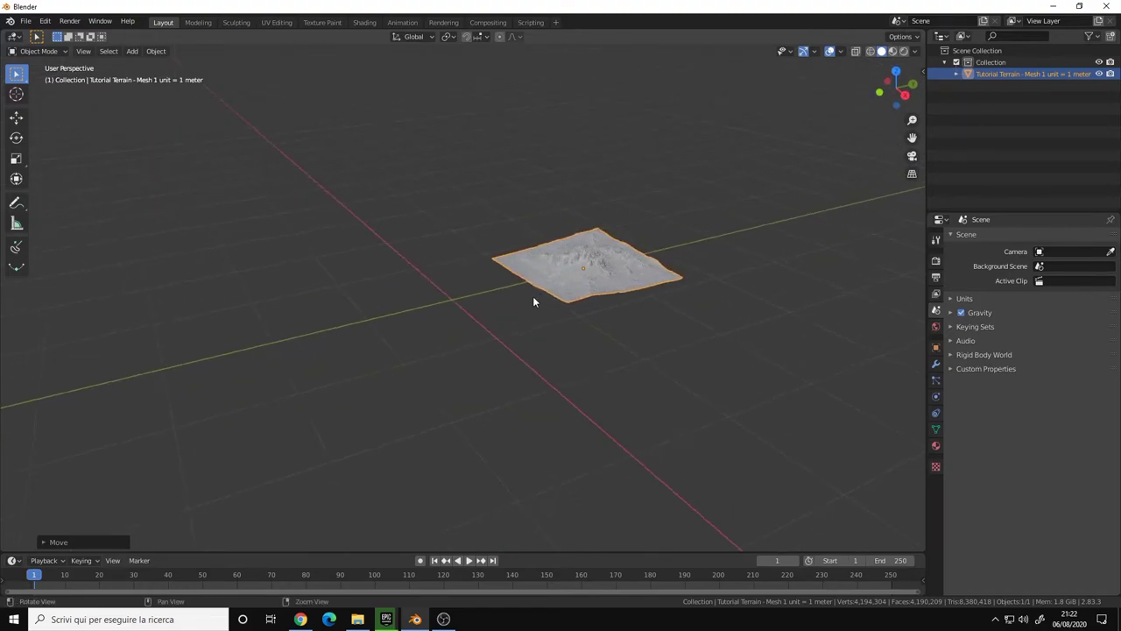
pyautogui.click(473, 269)
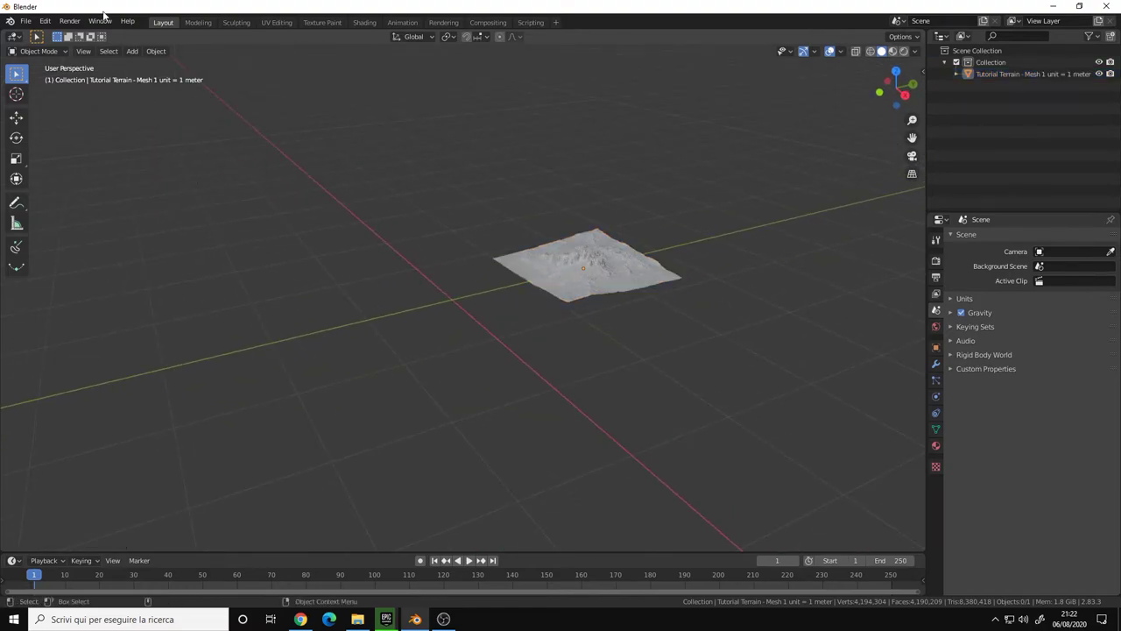
# Import the Wavefront file Tutorial Terrain - Mesh normalized.obj with the default options.
pyautogui.click(26, 21)
pyautogui.moveTo(105, 178)
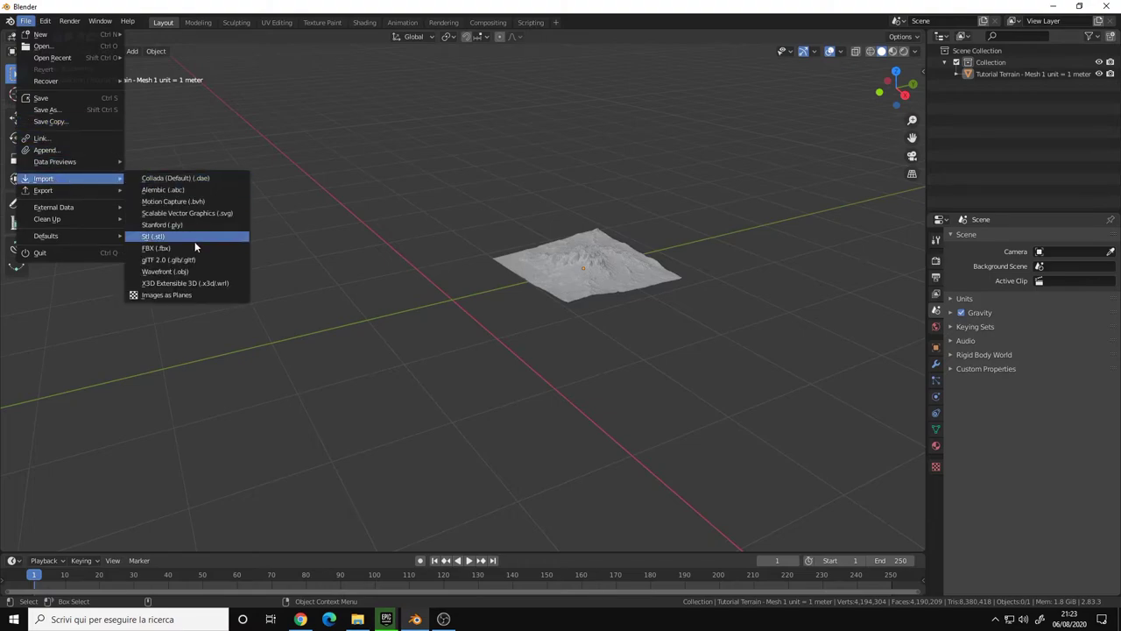
pyautogui.click(187, 271)
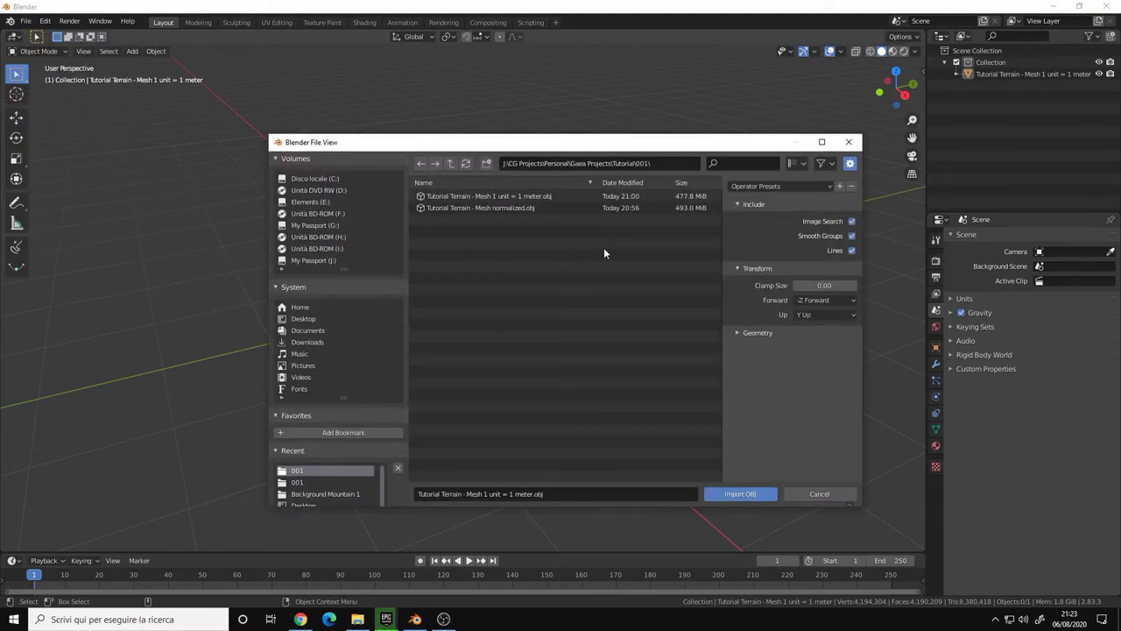
pyautogui.click(535, 209)
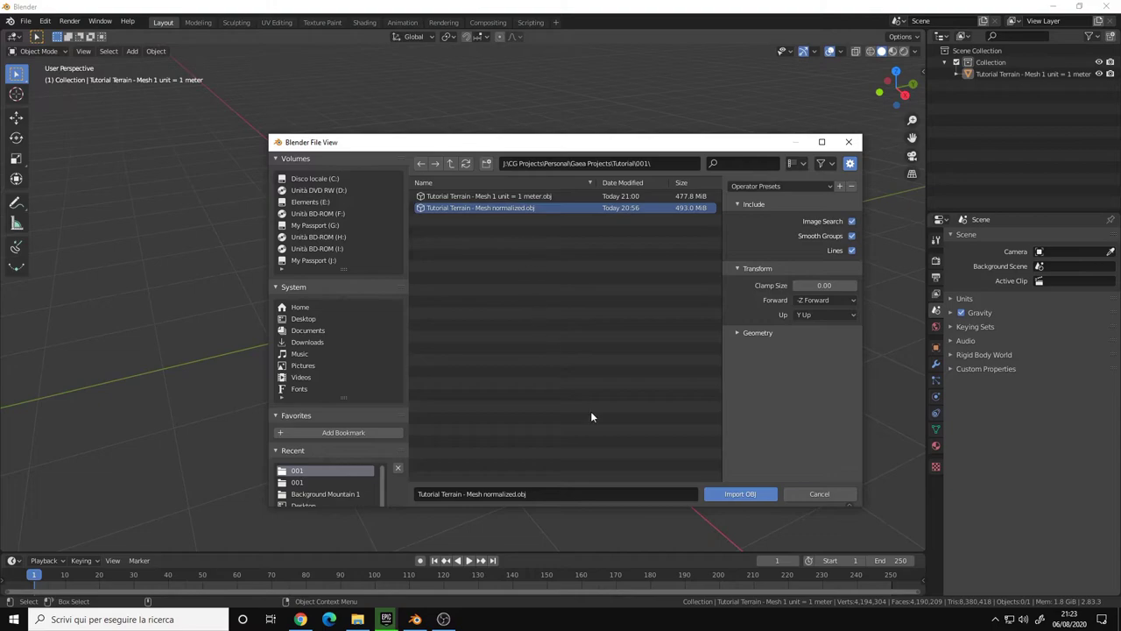
pyautogui.click(740, 494)
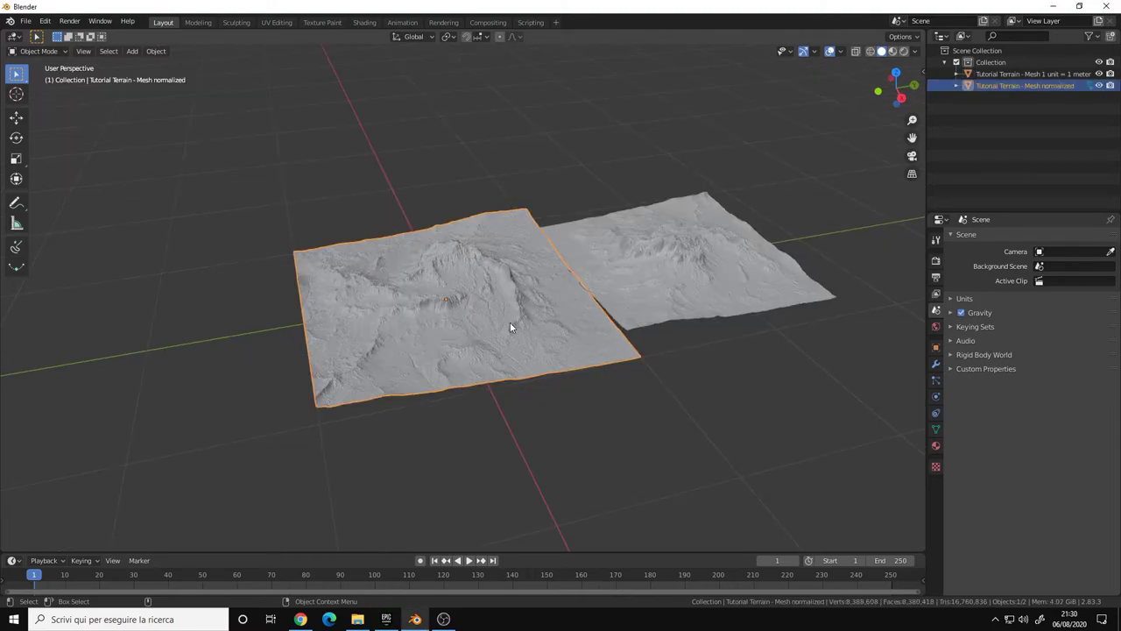
# Compare the normalized terrain with the 1 unit = 1 meter terrain beside it, from afar and close up.
pyautogui.moveTo(476, 328)
pyautogui.mouseDown(button='middle')
pyautogui.moveTo(501, 326)
pyautogui.moveTo(489, 318)
pyautogui.mouseUp(button='middle')
pyautogui.scroll(2, 502, 322)
pyautogui.click(561, 320)
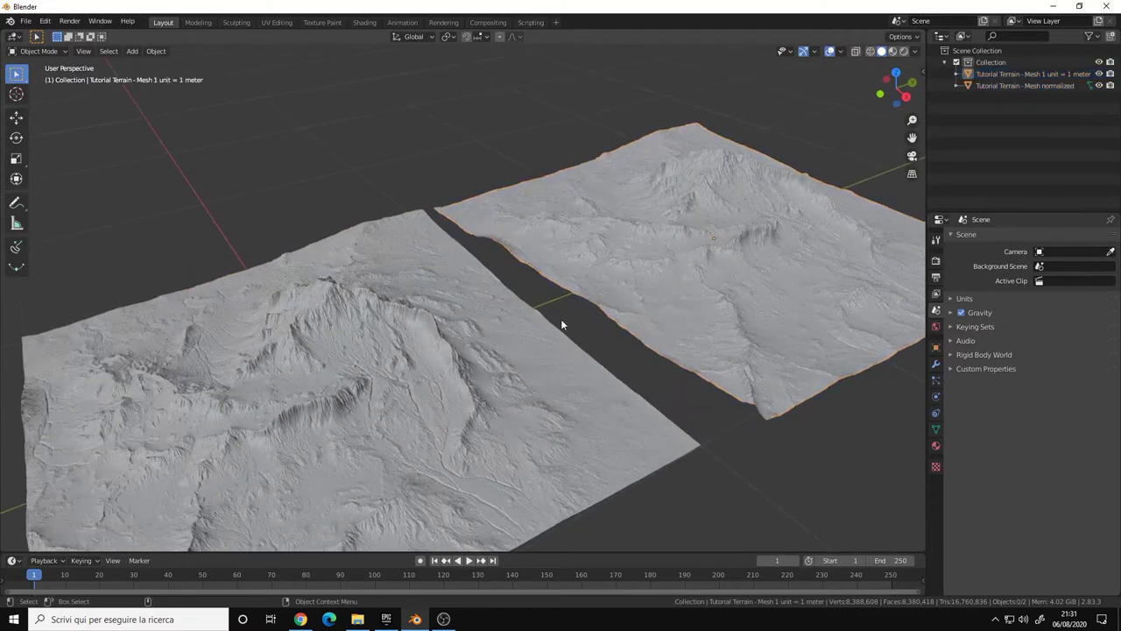
pyautogui.moveTo(561, 320); pyautogui.dragTo(618, 276, button='middle')
pyautogui.scroll(-3, 617, 278)
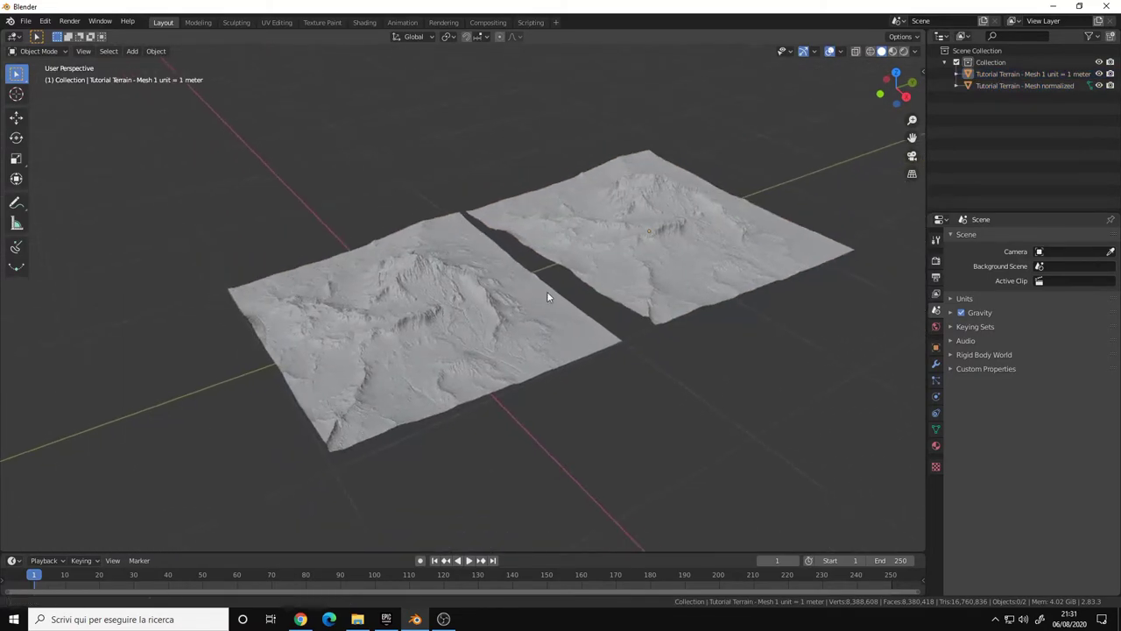
pyautogui.moveTo(548, 294); pyautogui.dragTo(558, 302, button='middle')
pyautogui.scroll(6, 635, 280)
pyautogui.keyDown('alt'); pyautogui.moveTo(521, 352); pyautogui.dragTo(441, 297); pyautogui.keyUp('alt')
pyautogui.scroll(-3, 576, 290)
pyautogui.moveTo(440, 295); pyautogui.dragTo(710, 270, button='middle')
pyautogui.scroll(5, 636, 281)
pyautogui.scroll(-8, 709, 275)
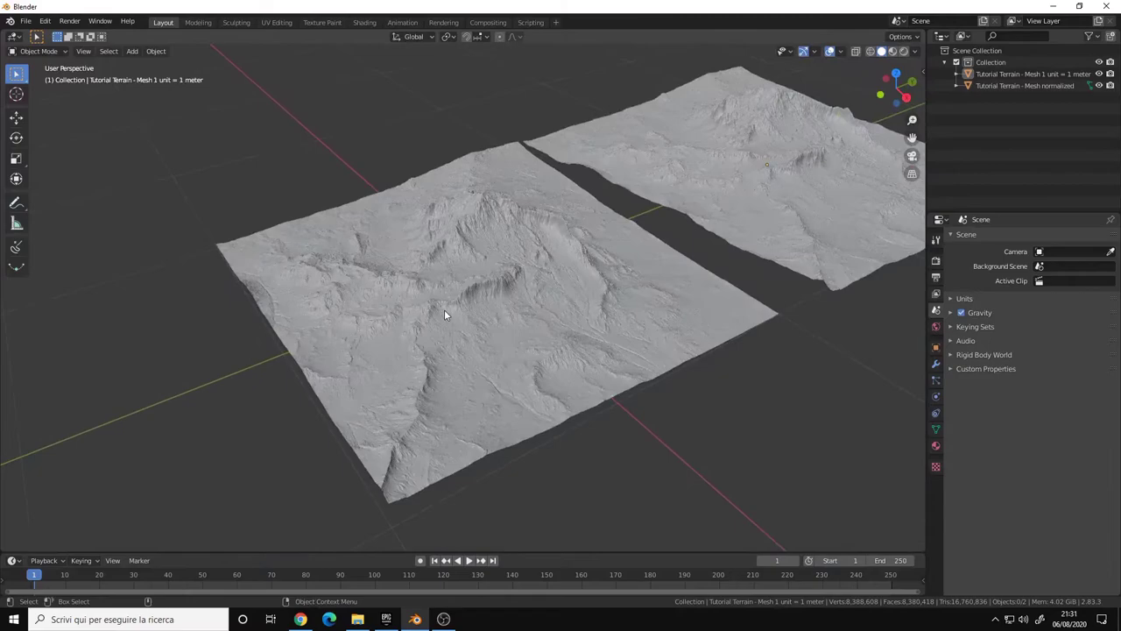
# Select the normalized and the 1 unit = 1 meter terrain in turn and examine the height and ridges of each.
pyautogui.click(468, 387)
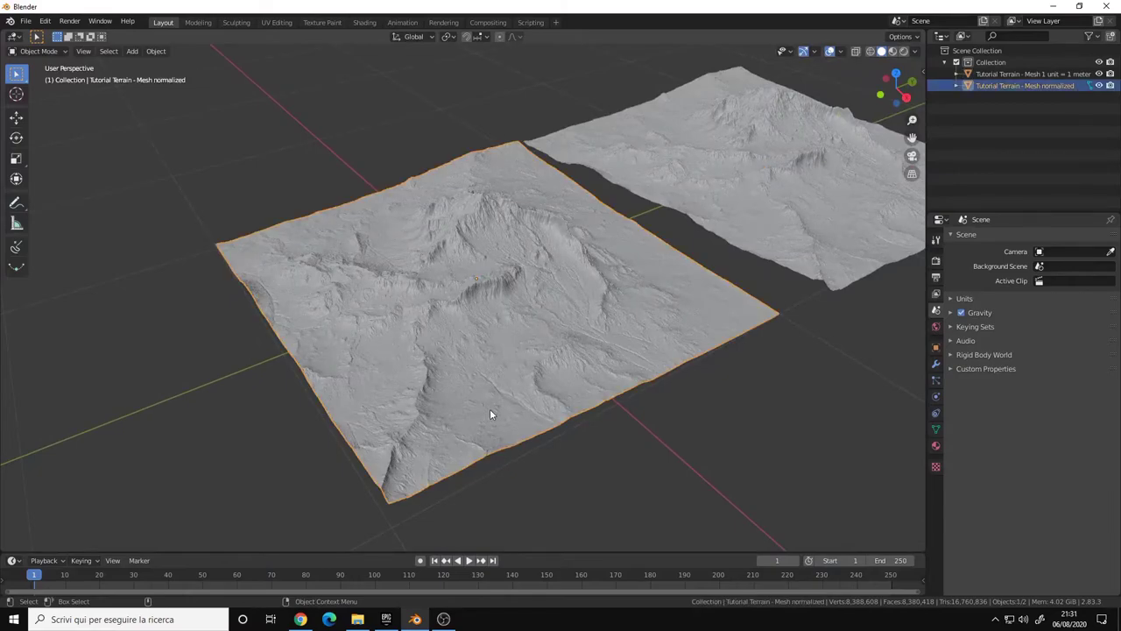
pyautogui.scroll(-3, 491, 410)
pyautogui.moveTo(505, 342)
pyautogui.mouseDown(button='middle')
pyautogui.moveTo(549, 315)
pyautogui.moveTo(504, 340)
pyautogui.mouseUp(button='middle')
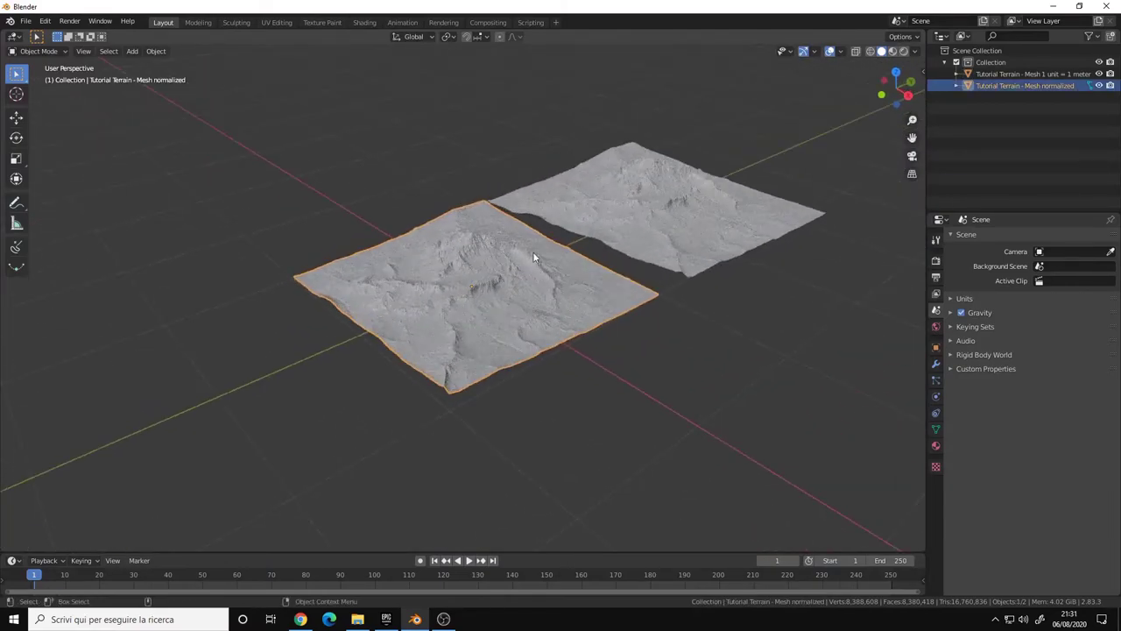
pyautogui.moveTo(502, 270); pyautogui.dragTo(437, 321, button='middle')
pyautogui.scroll(5, 562, 355)
pyautogui.keyDown('shift'); pyautogui.moveTo(561, 355); pyautogui.dragTo(455, 271, button='middle'); pyautogui.keyUp('shift')
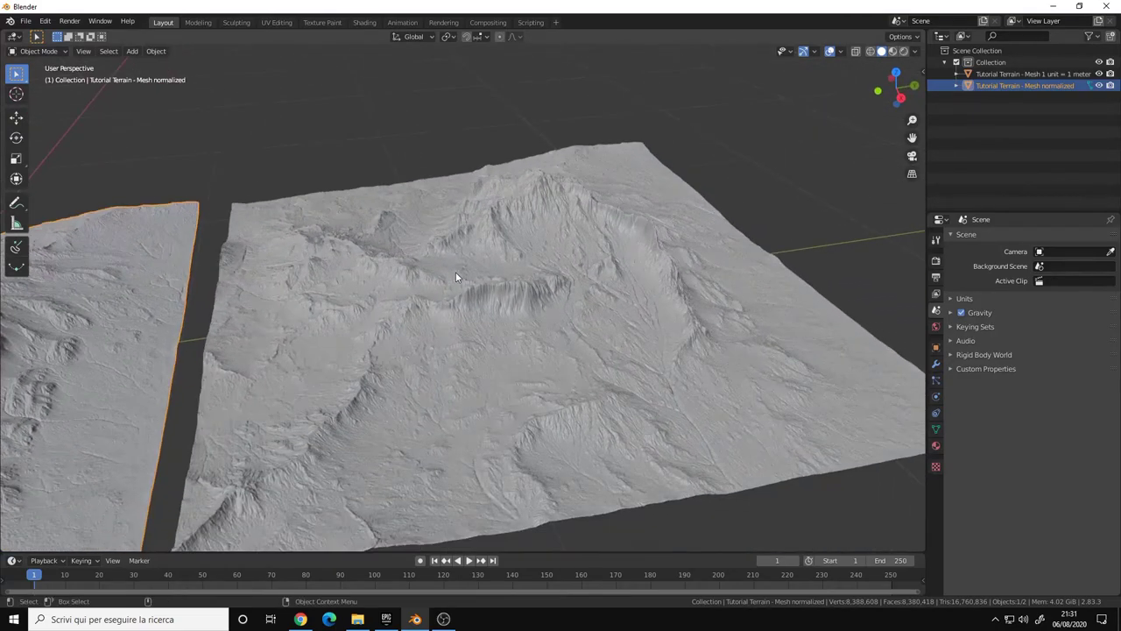
pyautogui.click(468, 306)
pyautogui.moveTo(525, 282); pyautogui.dragTo(499, 293, button='middle')
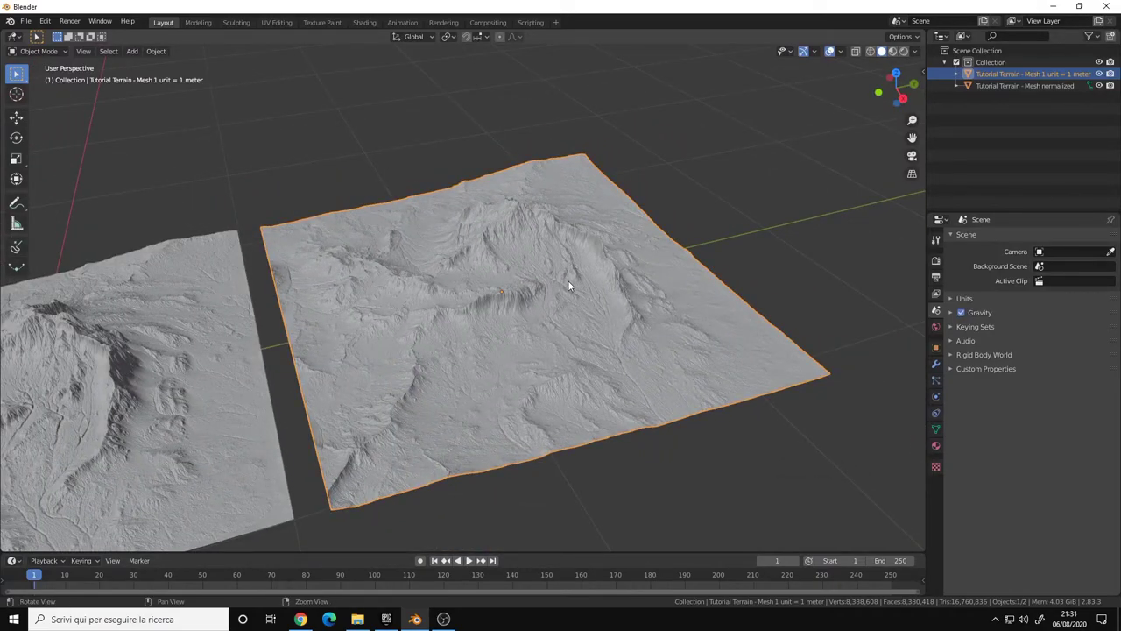
pyautogui.moveTo(568, 280); pyautogui.dragTo(488, 298, button='middle')
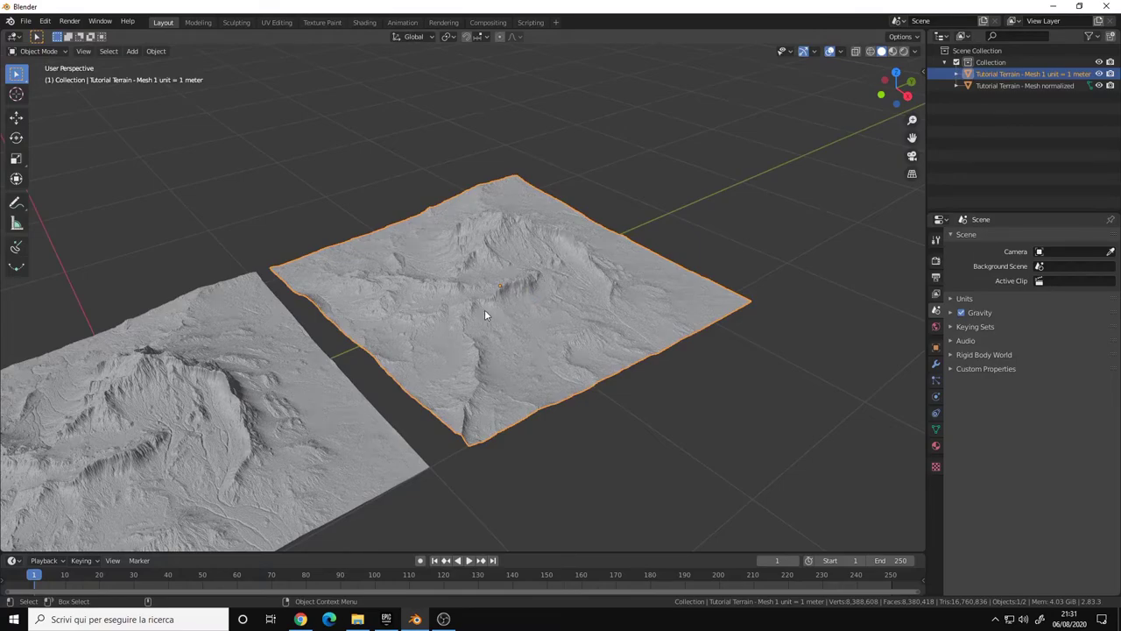
pyautogui.moveTo(468, 312); pyautogui.dragTo(499, 300, button='middle')
pyautogui.scroll(6, 499, 300)
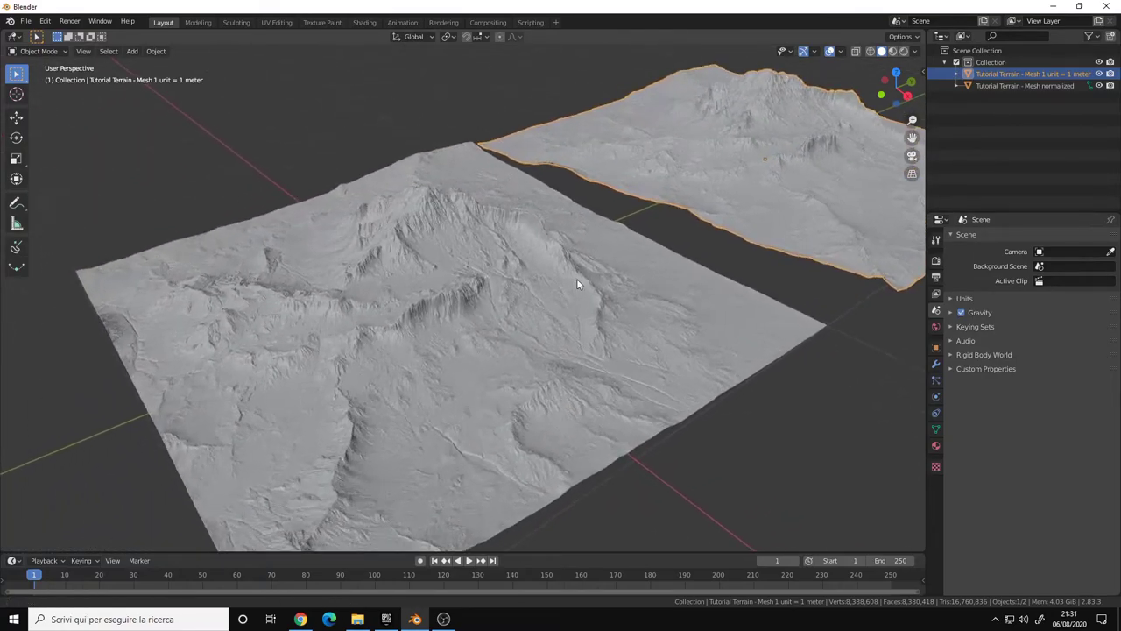
pyautogui.moveTo(549, 264); pyautogui.dragTo(472, 137, button='middle')
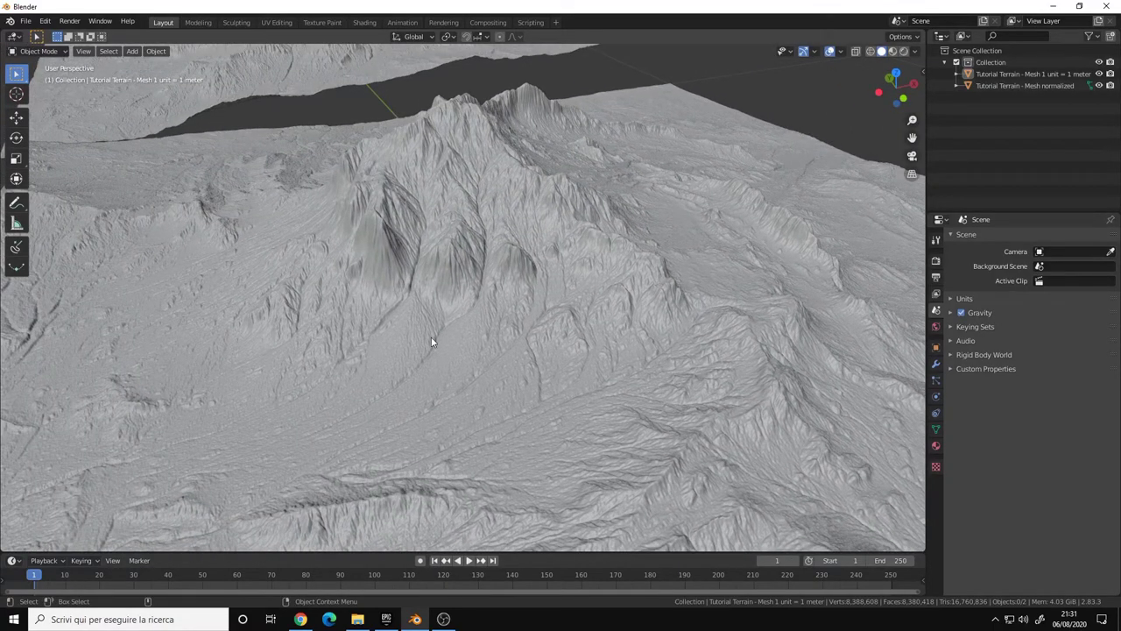
pyautogui.moveTo(544, 321); pyautogui.dragTo(320, 290, button='middle')
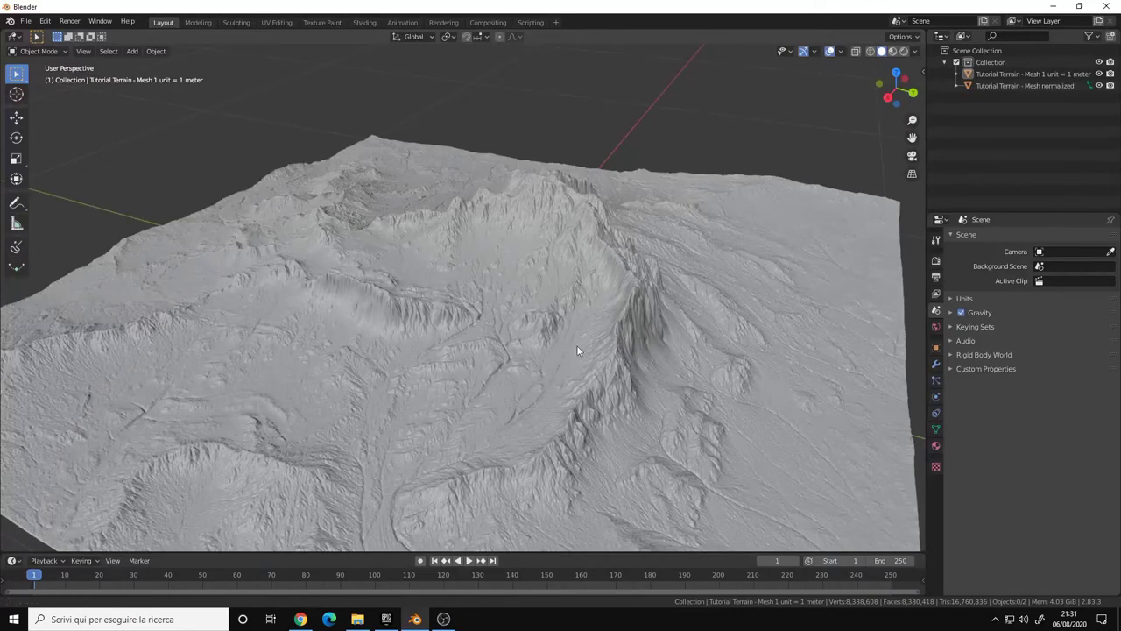
# Examine the ridges, slopes and erosion channels on the terrain surface close up.
pyautogui.moveTo(577, 346); pyautogui.dragTo(556, 288, button='middle')
pyautogui.scroll(5, 555, 293)
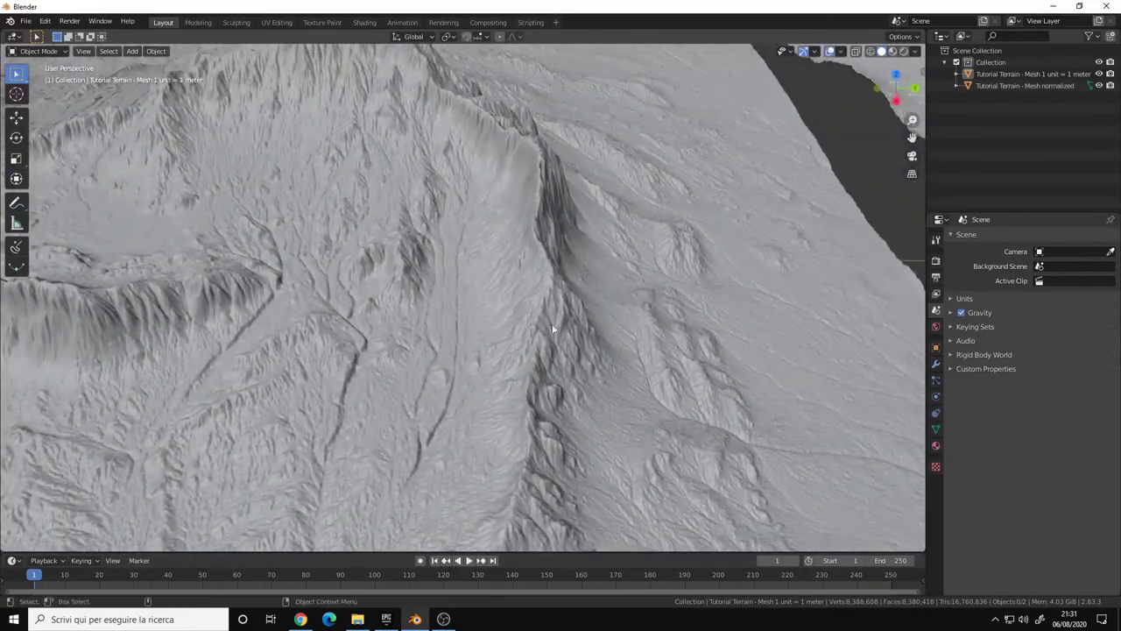
pyautogui.scroll(-4, 656, 302)
pyautogui.keyDown('shift'); pyautogui.moveTo(695, 290); pyautogui.dragTo(395, 316, button='middle'); pyautogui.keyUp('shift')
pyautogui.scroll(5, 395, 322)
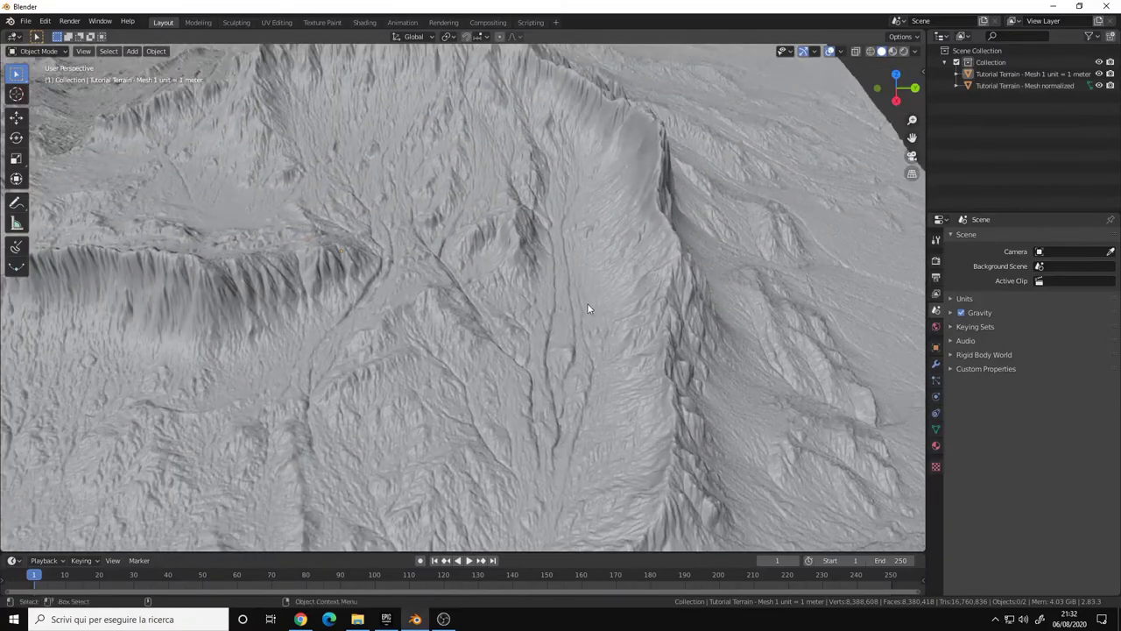
pyautogui.moveTo(560, 317); pyautogui.dragTo(512, 306, button='middle')
pyautogui.scroll(-2, 476, 286)
# Compare the full normalized and 1 unit = 1 meter terrains side by side, selecting each in turn and leaving both deselected.
pyautogui.click(494, 344)
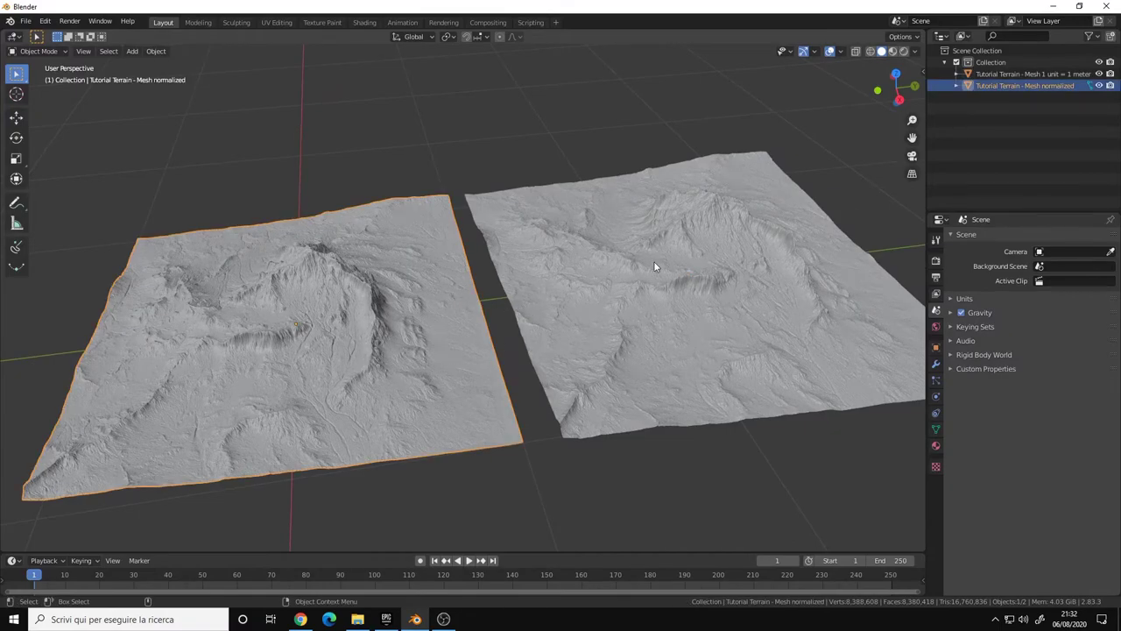
pyautogui.click(467, 169)
pyautogui.click(393, 280)
pyautogui.click(525, 135)
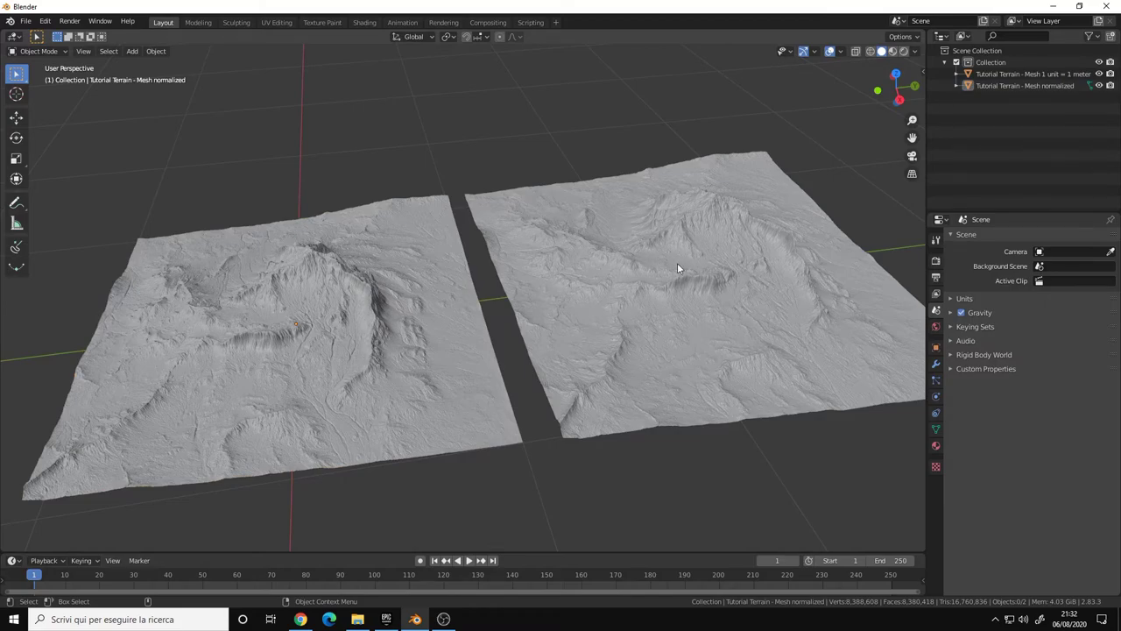
pyautogui.click(734, 272)
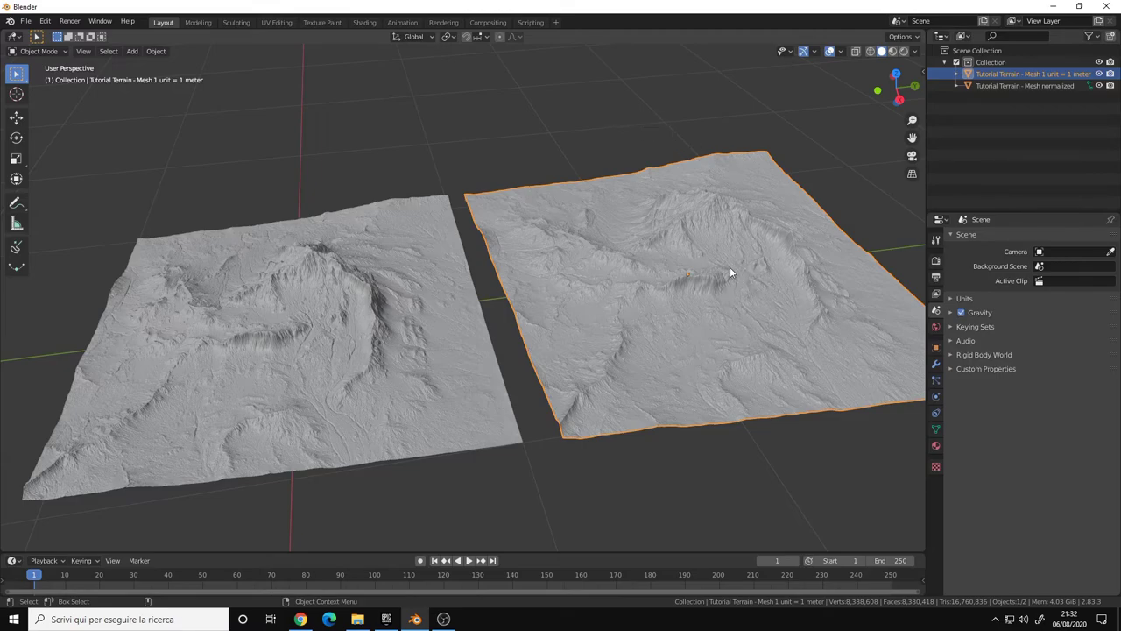
pyautogui.click(688, 252)
pyautogui.hotkey('alt', 'a')
pyautogui.moveTo(672, 260); pyautogui.dragTo(588, 282, button='middle')
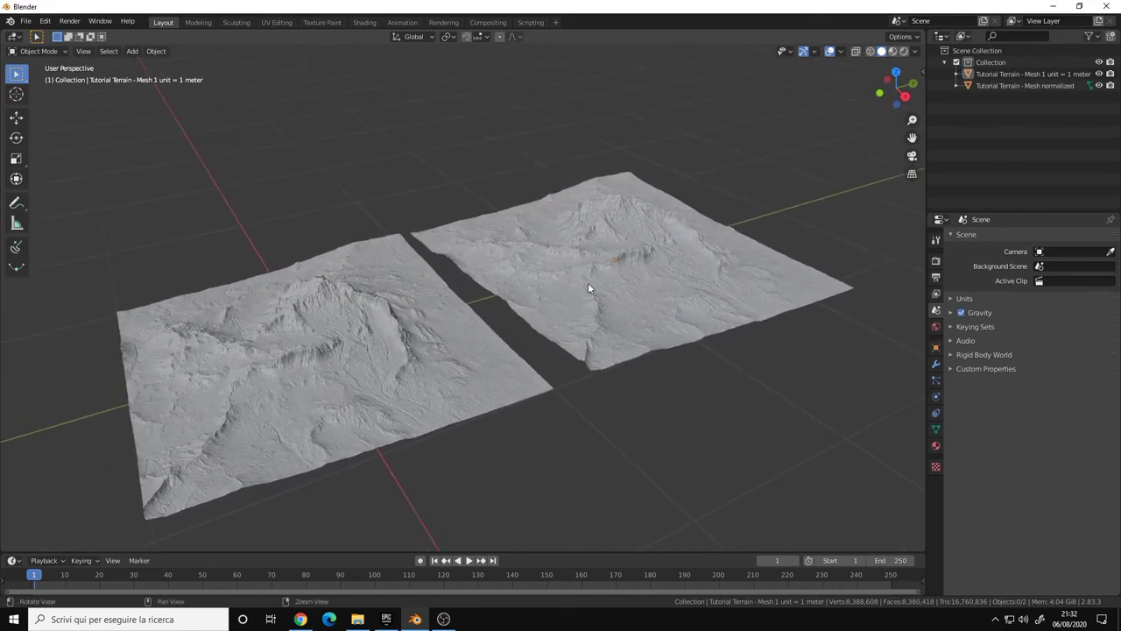